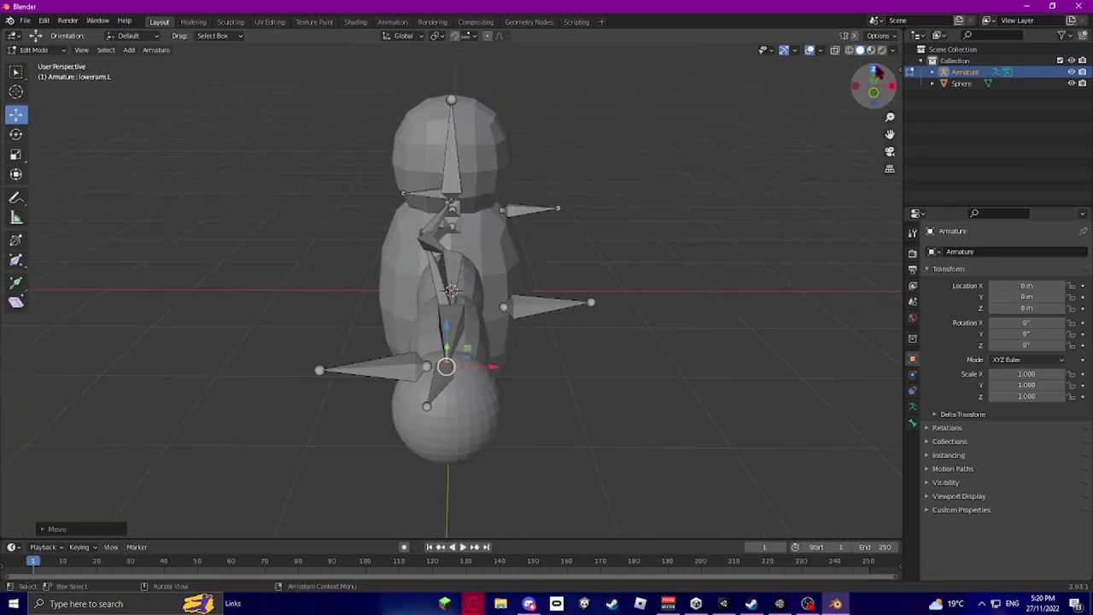
Check the armature's arm bones against the mesh from several sides and switch to Object Mode.
{"action": "scroll", "coordinate": [622, 493], "scroll_direction": "down", "scroll_amount": 4}
{"action": "left_click", "coordinate": [432, 405]}
{"action": "left_click", "coordinate": [892, 85]}
{"action": "key", "text": "g"}
{"action": "left_click", "coordinate": [856, 85]}
{"action": "left_click_drag", "start_coordinate": [873, 86], "coordinate": [794, 64]}
{"action": "key", "text": "Tab"}
{"action": "key", "text": "ctrl+Tab"}
{"action": "key", "text": "Tab"}
{"action": "scroll", "coordinate": [440, 273], "scroll_direction": "up", "scroll_amount": 6}
{"action": "left_click", "coordinate": [452, 294]}
{"action": "left_click_drag", "start_coordinate": [873, 85], "coordinate": [948, 94]}
{"action": "scroll", "coordinate": [788, 188], "scroll_direction": "down", "scroll_amount": 5}
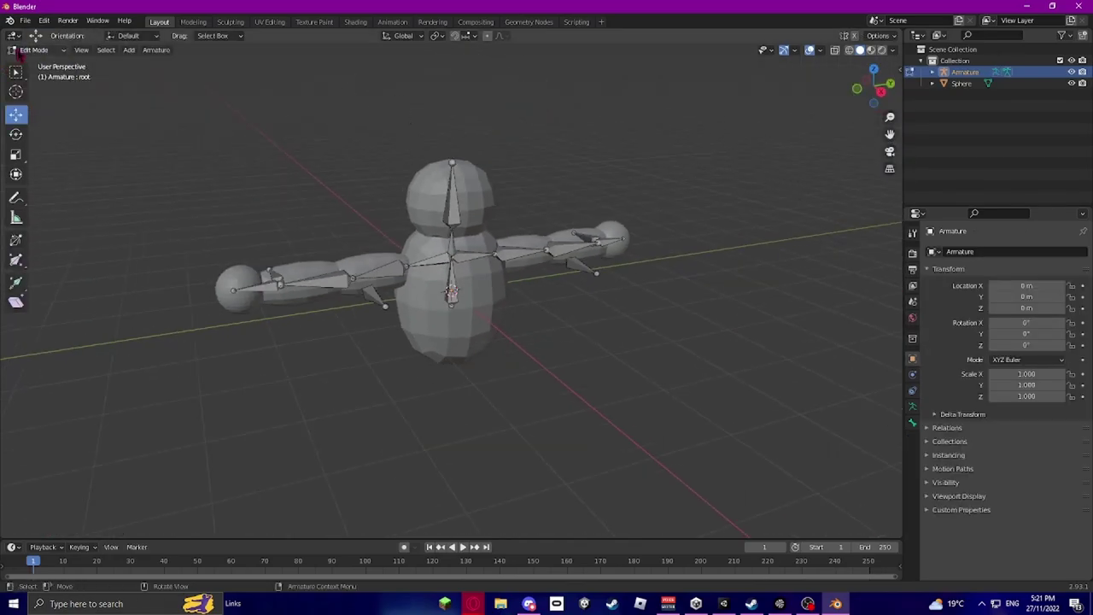
{"action": "left_click", "coordinate": [34, 49]}
{"action": "left_click", "coordinate": [37, 64]}
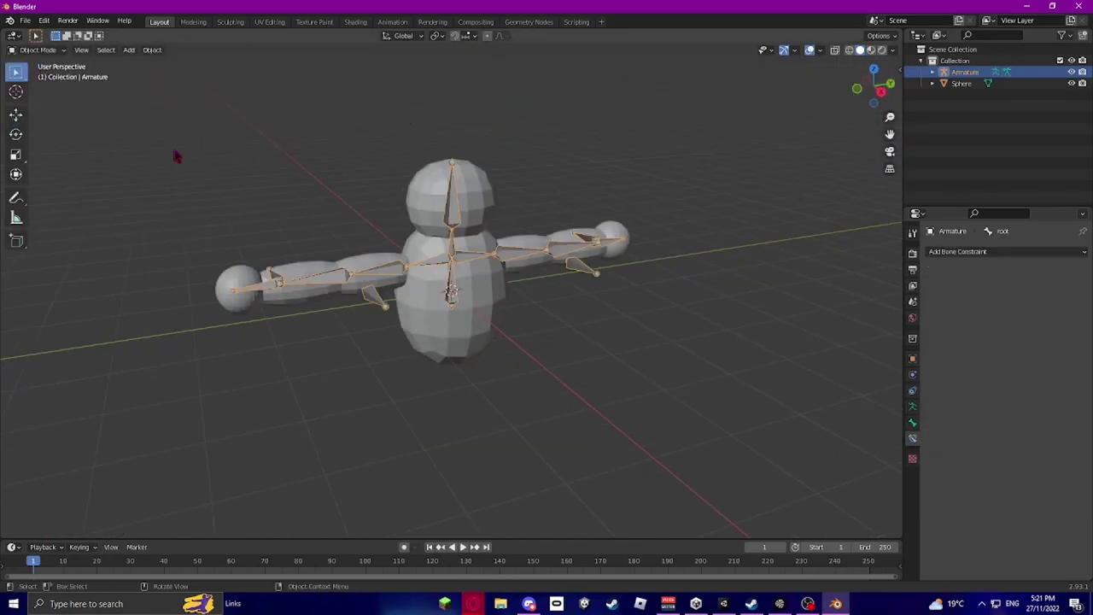
{"action": "left_click", "coordinate": [430, 199], "text": "shift"}
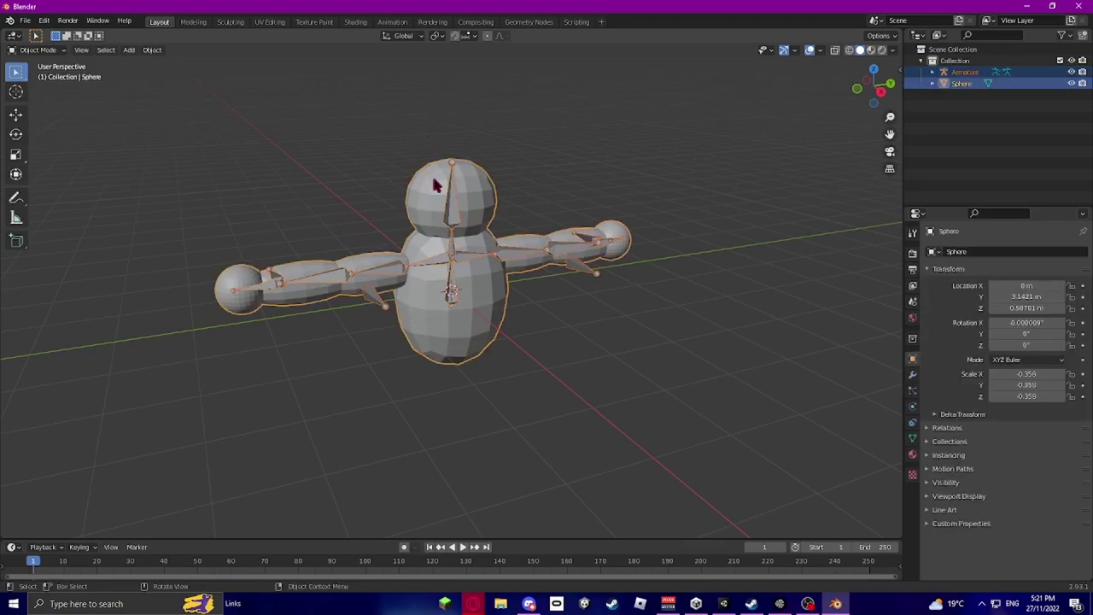
{"action": "right_click", "coordinate": [443, 198]}
{"action": "key", "text": "ctrl+p"}
{"action": "left_click", "coordinate": [621, 326]}
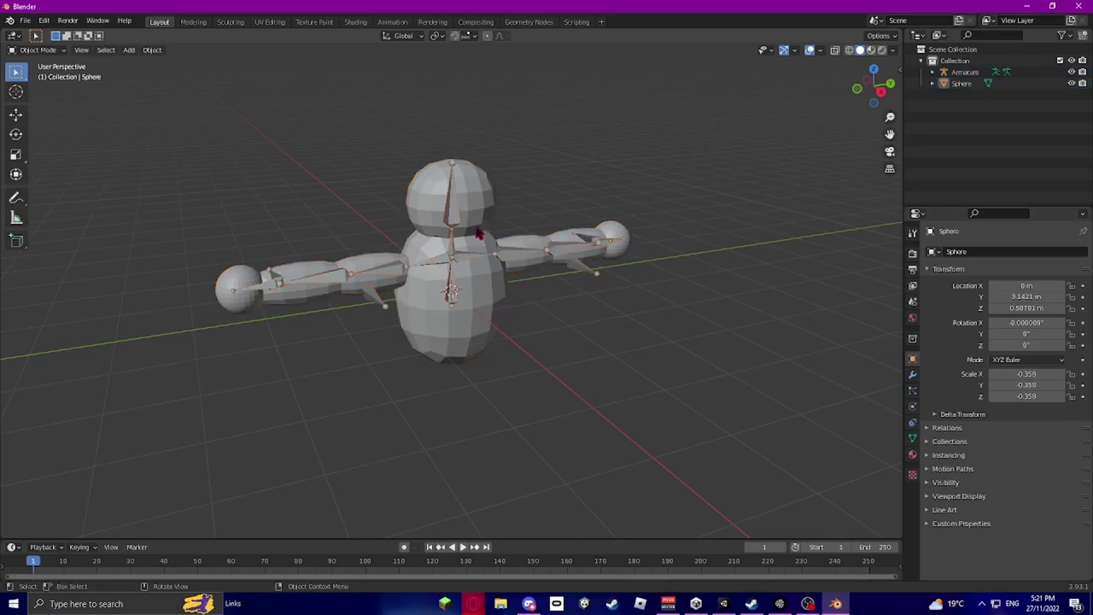
Parent the sphere mesh to the armature with automatic weights.
{"action": "left_click", "coordinate": [426, 203]}
{"action": "left_click", "coordinate": [455, 217], "text": "shift"}
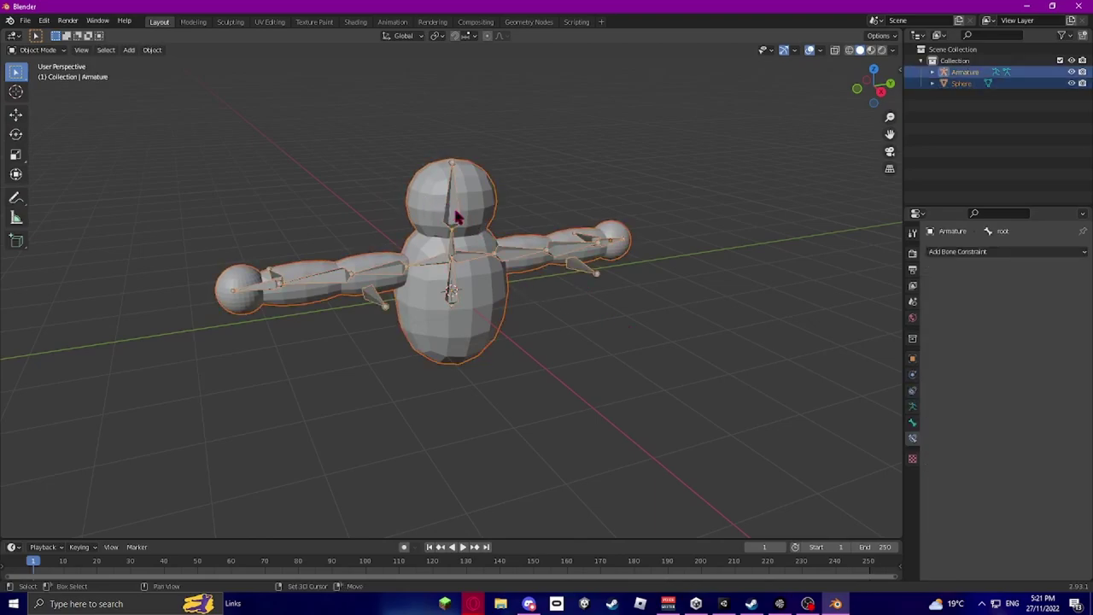
{"action": "key", "text": "ctrl+p"}
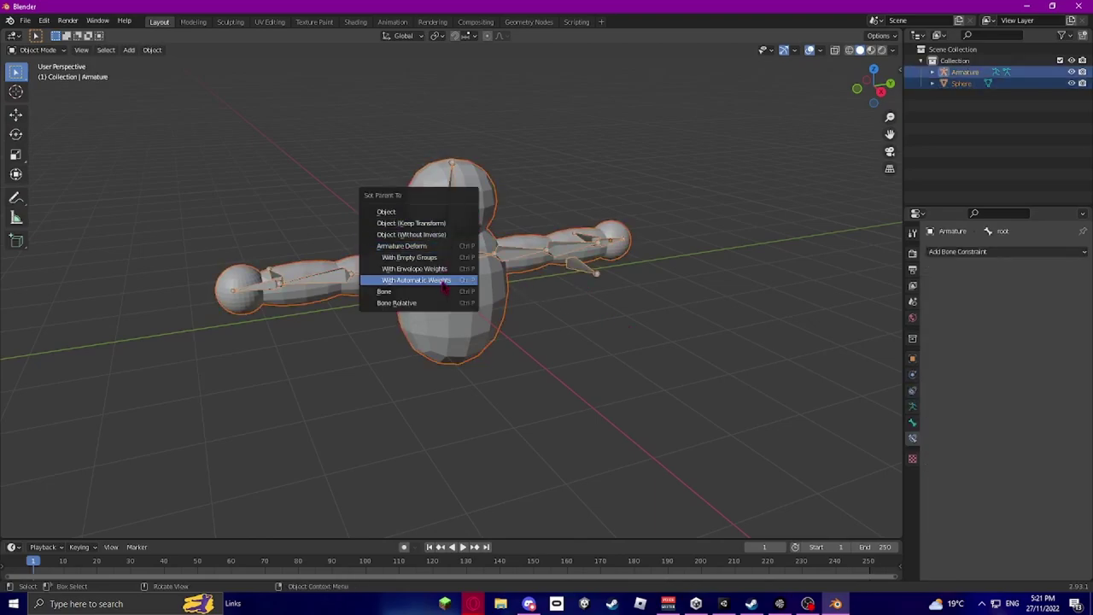
{"action": "left_click", "coordinate": [444, 280]}
{"action": "left_click", "coordinate": [559, 201]}
Switch the armature to Pose Mode.
{"action": "left_click_drag", "start_coordinate": [870, 81], "coordinate": [553, 62]}
{"action": "left_click_drag", "start_coordinate": [872, 87], "coordinate": [697, 80]}
{"action": "left_click", "coordinate": [31, 49]}
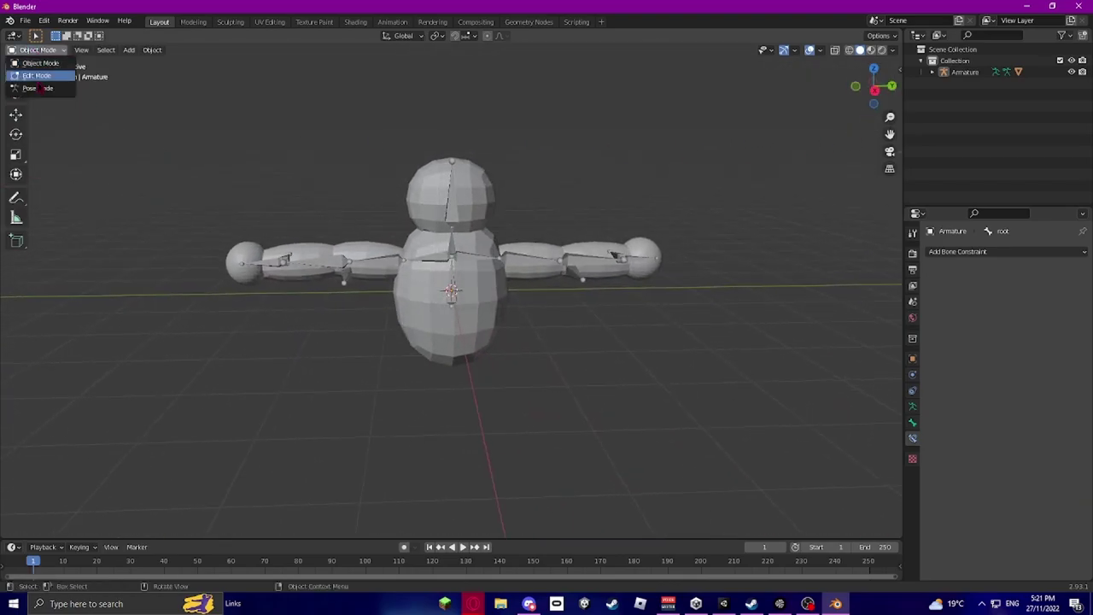
{"action": "left_click", "coordinate": [38, 88]}
{"action": "left_click_drag", "start_coordinate": [874, 93], "coordinate": [871, 102]}
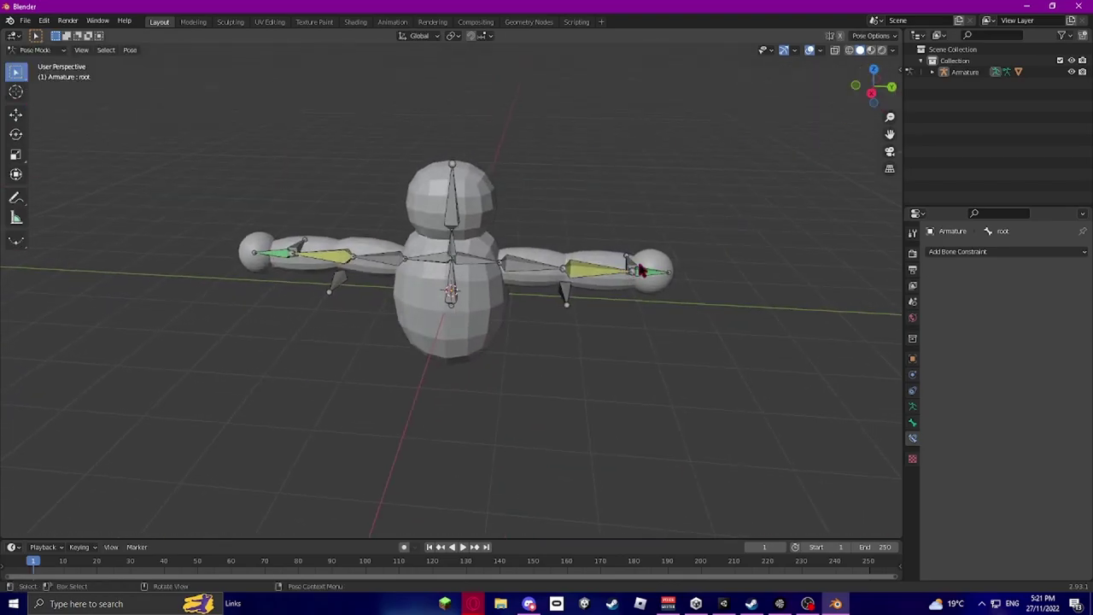
Test the arm deformation by moving the iktarget.R and iktarget.L bones.
{"action": "key", "text": "g"}
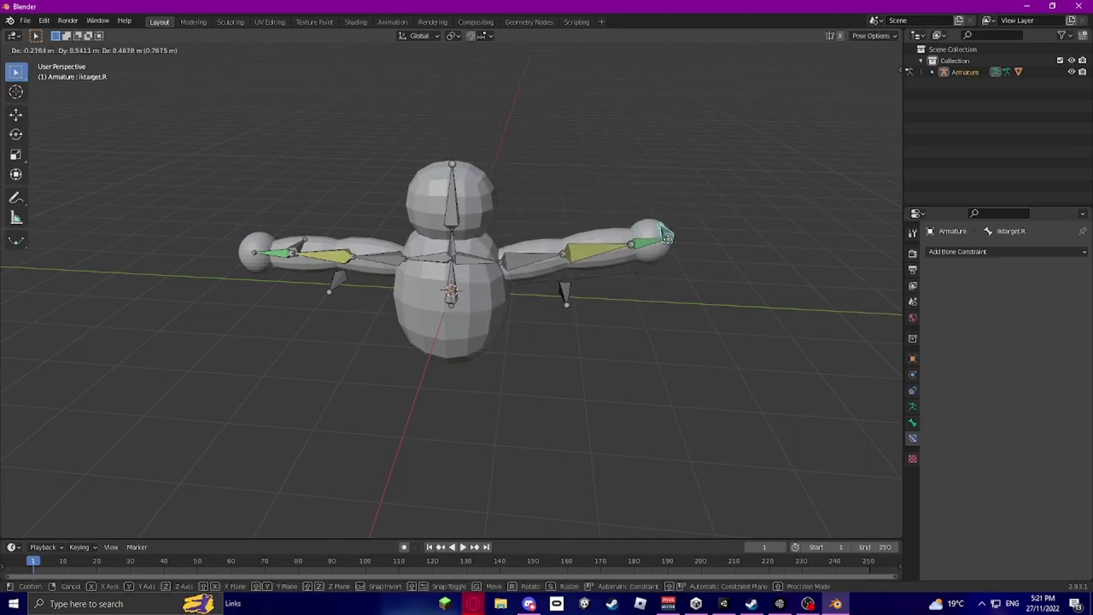
{"action": "left_click", "coordinate": [743, 254]}
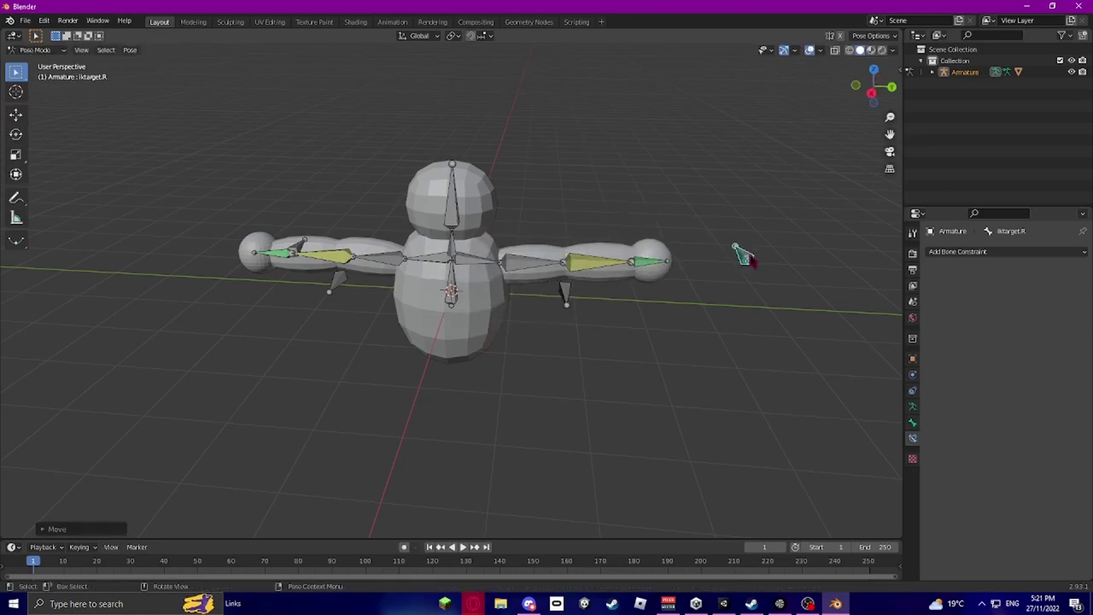
{"action": "left_click", "coordinate": [317, 257]}
{"action": "left_click", "coordinate": [296, 247]}
{"action": "key", "text": "g"}
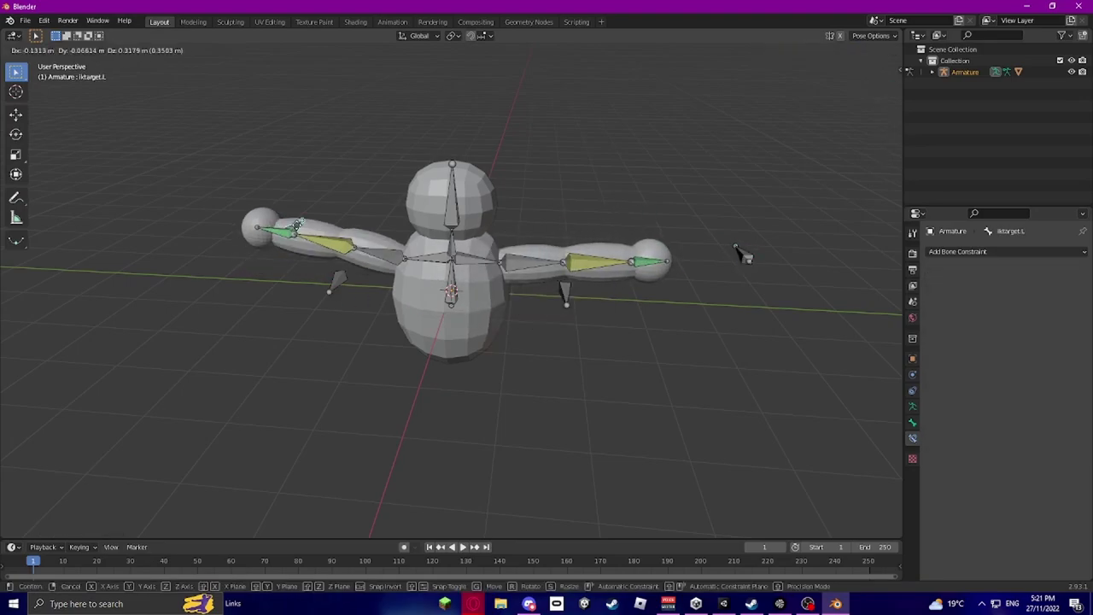
{"action": "left_click", "coordinate": [371, 282]}
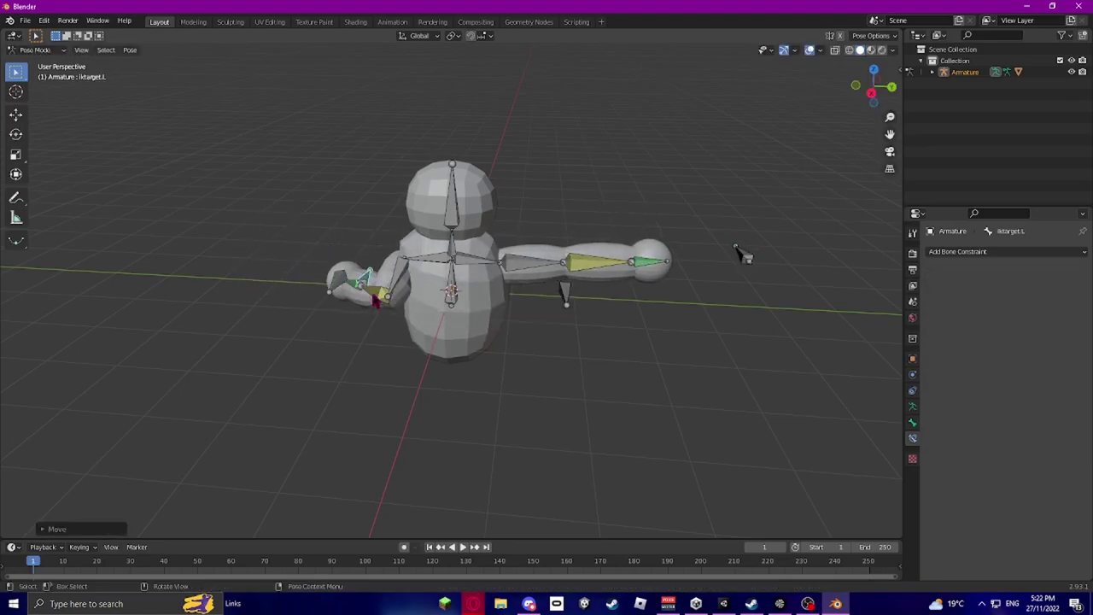
Try rotating the bones of the bent arm, including hand.L.
{"action": "left_click", "coordinate": [375, 301]}
{"action": "key", "text": "r"}
{"action": "right_click", "coordinate": [319, 298]}
{"action": "left_click", "coordinate": [358, 295]}
{"action": "key", "text": "r"}
{"action": "right_click", "coordinate": [351, 281]}
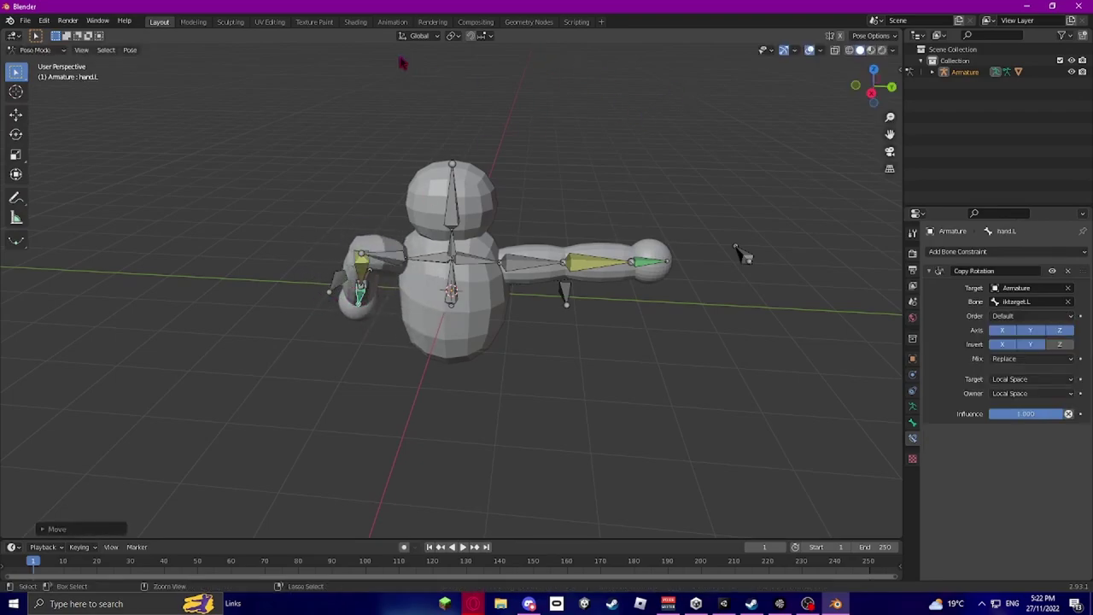
Undo all test movements of the arm bones back to the rest pose.
{"action": "key", "text": "ctrl+z"}
{"action": "key", "text": "ctrl+z"}
{"action": "key", "text": "ctrl+z"}
{"action": "key", "text": "ctrl+z"}
{"action": "key", "text": "ctrl+z"}
{"action": "key", "text": "ctrl+z"}
{"action": "key", "text": "ctrl+z"}
{"action": "key", "text": "ctrl+z"}
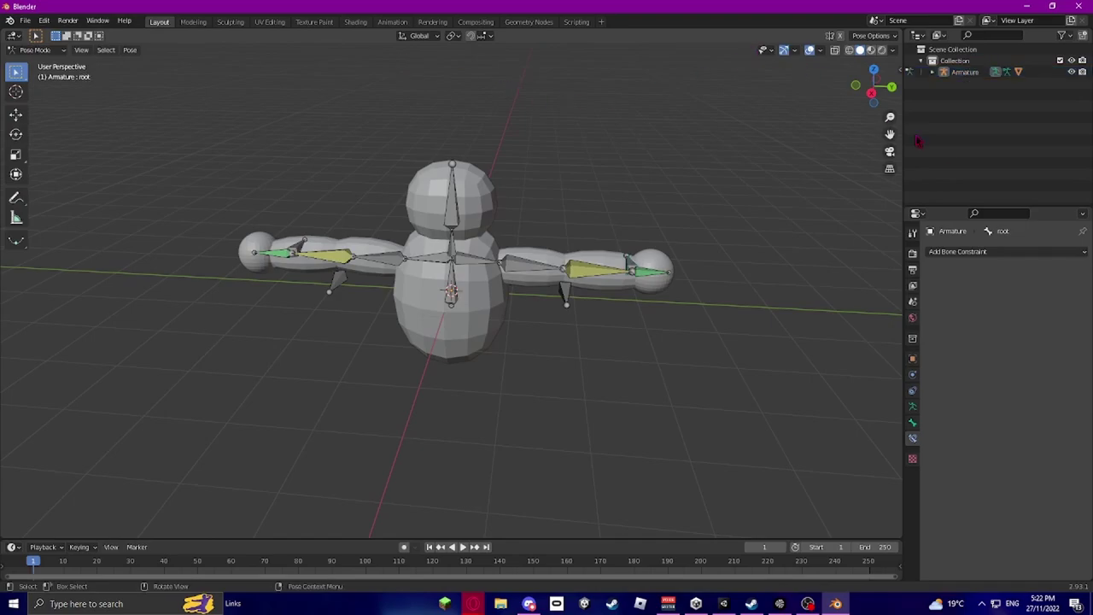
Switch to Unity and import zsdfgsdhsh.fbx as a new asset into the Assets folder.
{"action": "left_click", "coordinate": [27, 21]}
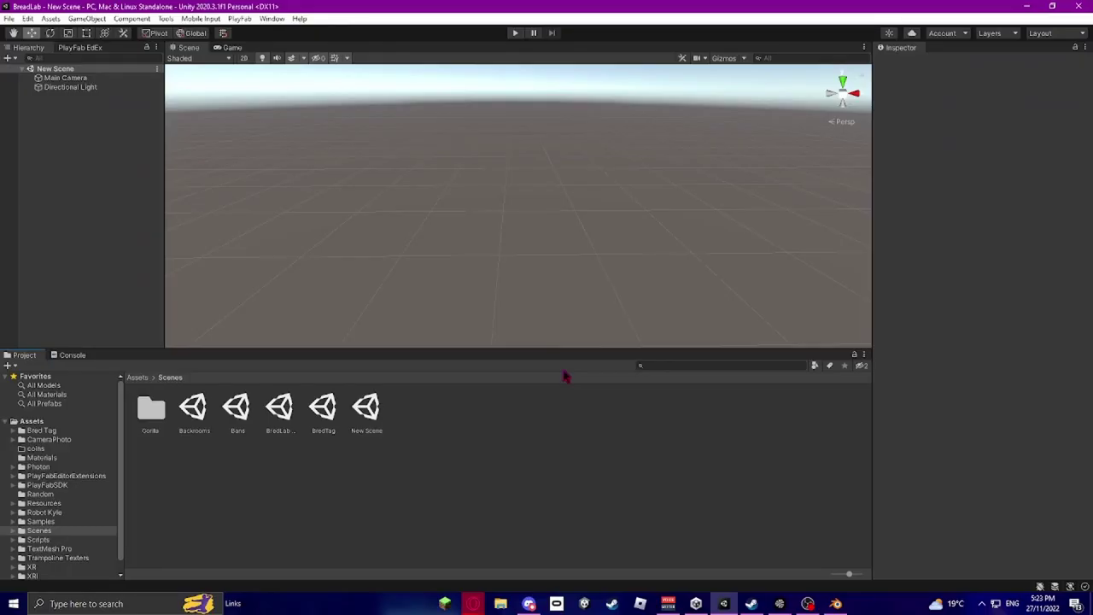
{"action": "right_click_drag", "start_coordinate": [607, 297], "coordinate": [660, 326]}
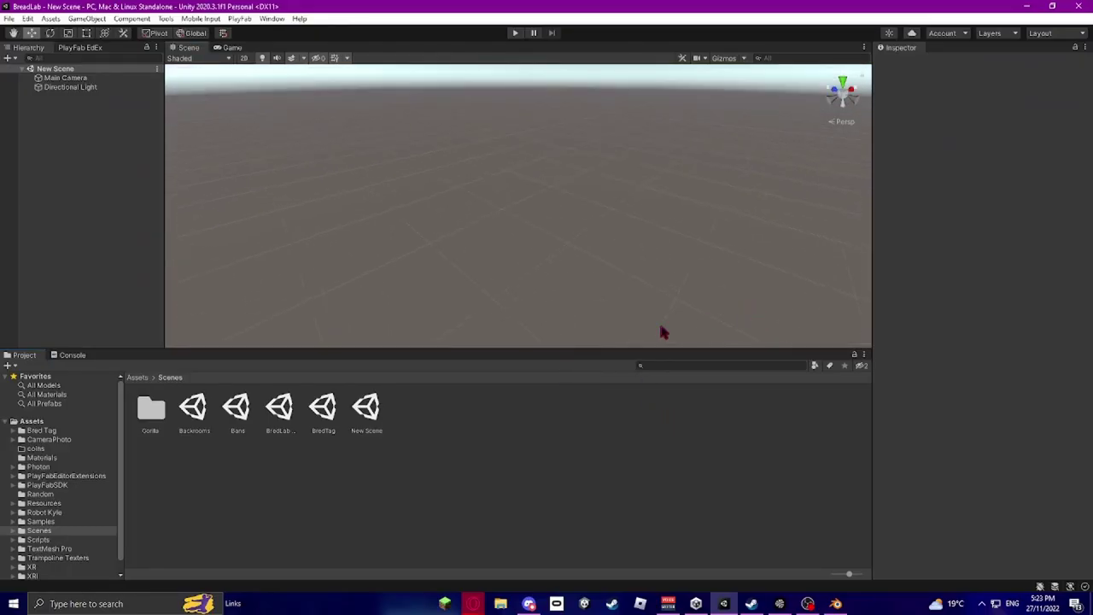
{"action": "left_click", "coordinate": [51, 421]}
{"action": "right_click", "coordinate": [557, 466]}
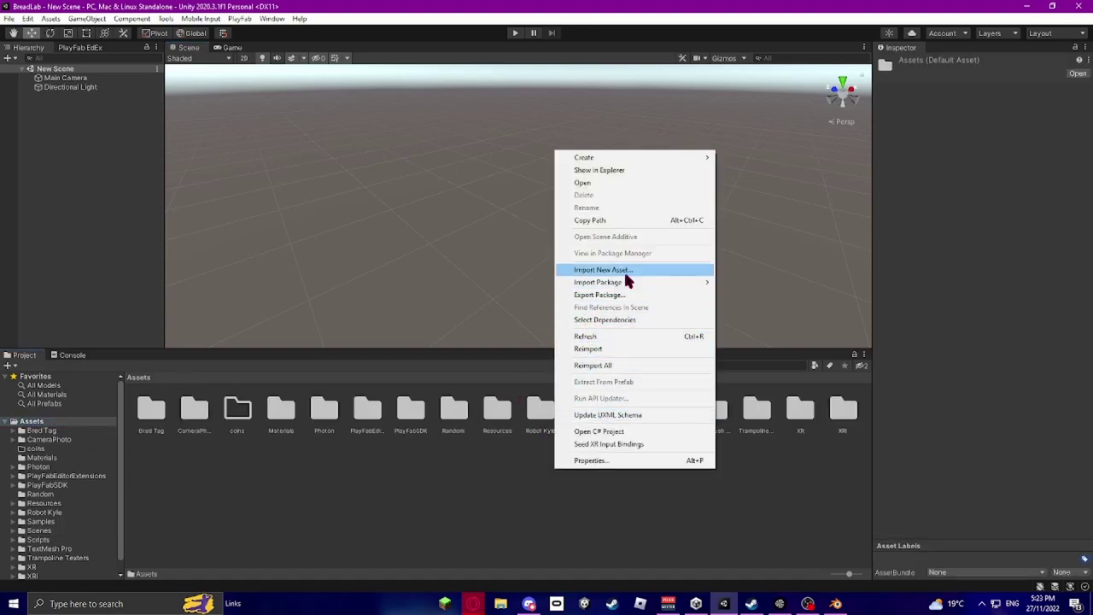
{"action": "left_click", "coordinate": [626, 269]}
{"action": "double_click", "coordinate": [344, 125]}
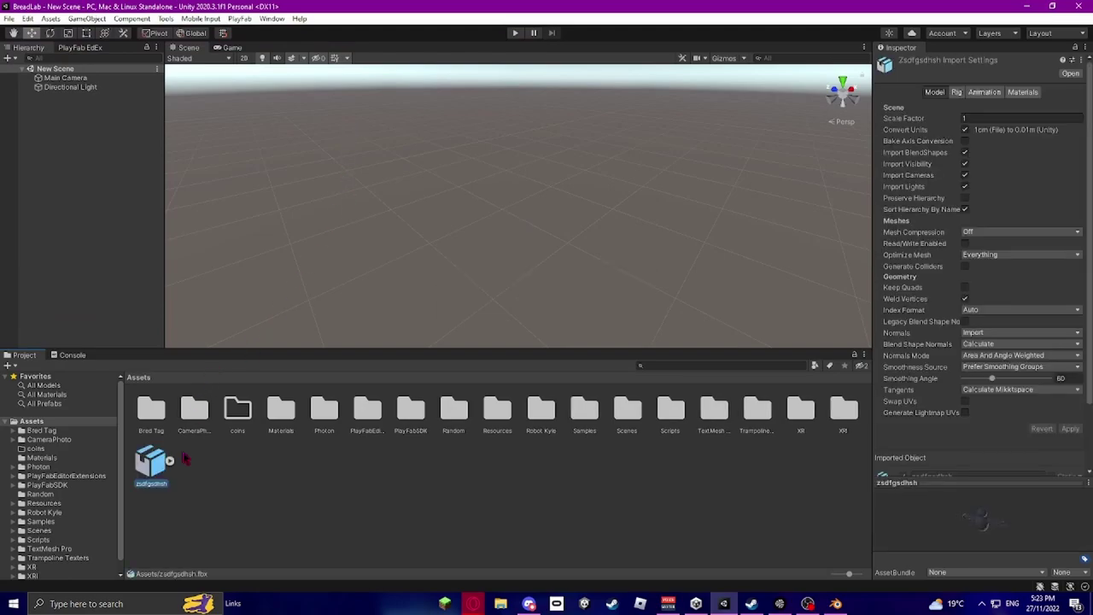
Place the imported zsdfgsdhsh model in the scene and bring it into view from the front.
{"action": "left_click_drag", "start_coordinate": [340, 267], "coordinate": [535, 223]}
{"action": "right_click_drag", "start_coordinate": [739, 201], "coordinate": [729, 156]}
{"action": "key", "text": "w"}
{"action": "key", "text": "s"}
{"action": "key", "text": "w"}
{"action": "key", "text": "s"}
{"action": "key", "text": "w"}
{"action": "key", "text": "s"}
{"action": "left_click_drag", "start_coordinate": [593, 247], "coordinate": [661, 131]}
{"action": "right_click_drag", "start_coordinate": [662, 132], "coordinate": [817, 199]}
{"action": "key", "text": "w"}
{"action": "key", "text": "s"}
{"action": "key", "text": "w"}
{"action": "right_click_drag", "start_coordinate": [425, 212], "coordinate": [337, 206]}
{"action": "key", "text": "s"}
Add a 3D Plane object to the scene.
{"action": "right_click", "coordinate": [138, 163]}
{"action": "left_click", "coordinate": [75, 164]}
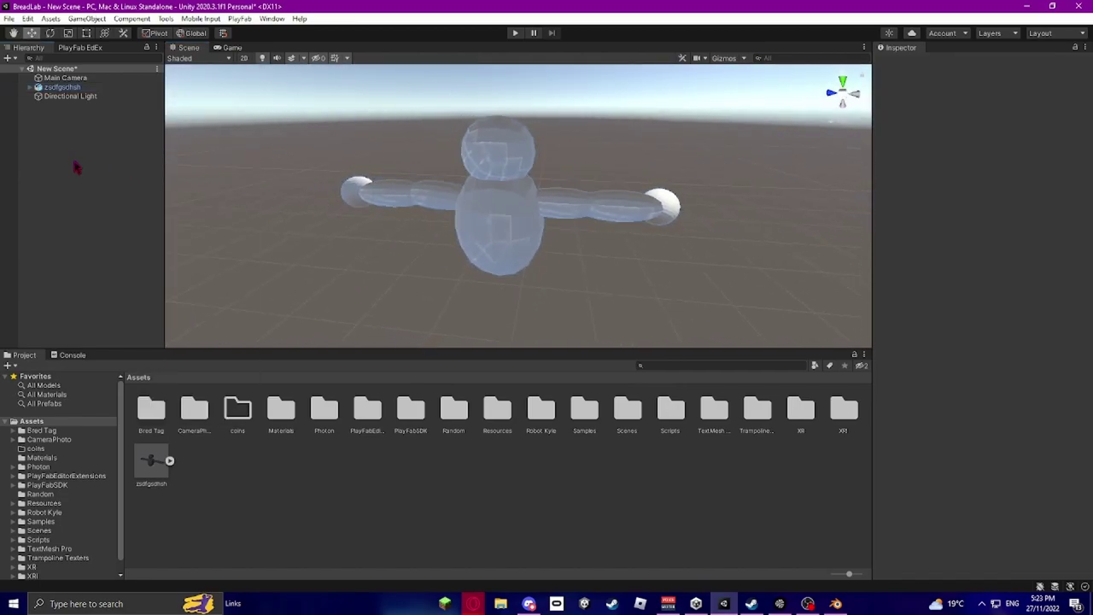
{"action": "right_click", "coordinate": [75, 163]}
{"action": "mouse_move", "coordinate": [108, 307]}
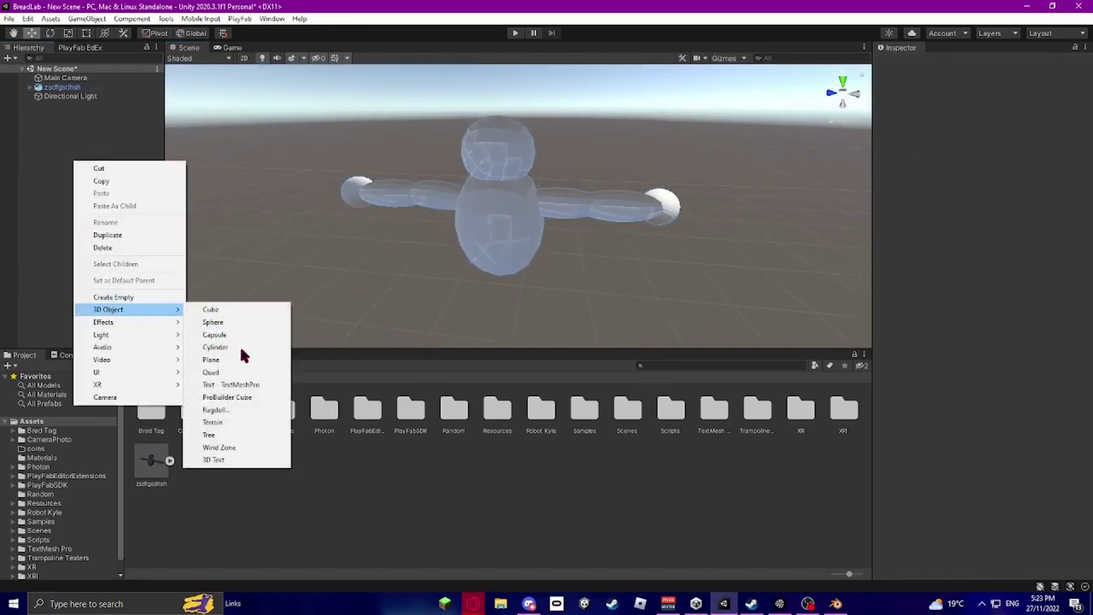
{"action": "left_click", "coordinate": [243, 360]}
{"action": "mouse_move", "coordinate": [494, 319]}
{"action": "right_mouse_down"}
{"action": "mouse_move", "coordinate": [458, 341]}
{"action": "mouse_move", "coordinate": [476, 323]}
{"action": "right_mouse_up"}
{"action": "key", "text": "s"}
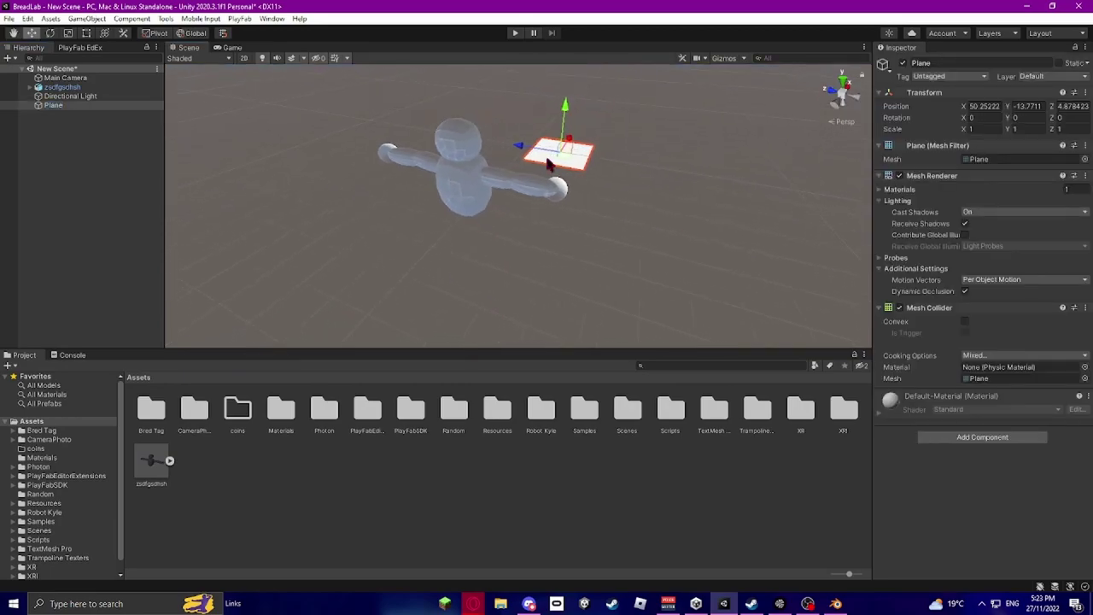
Move the plane beside the model to about X 21.3, Y 0.39, Z 4.88.
{"action": "left_click_drag", "start_coordinate": [572, 137], "coordinate": [493, 68]}
{"action": "key", "text": "d"}
{"action": "right_click_drag", "start_coordinate": [493, 68], "coordinate": [313, 141]}
{"action": "key", "text": "w"}
Place the Gorilla Rig prefab from Resources/GorillaPrefabs over the plane and raise it to about Y 2.11.
{"action": "left_click", "coordinate": [194, 496]}
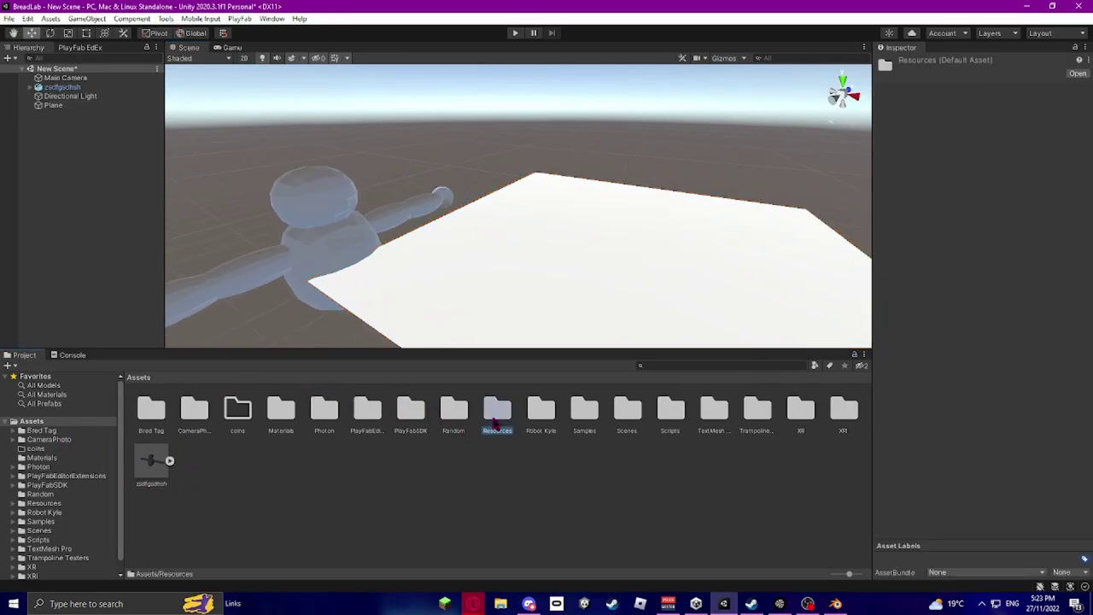
{"action": "double_click", "coordinate": [495, 414]}
{"action": "double_click", "coordinate": [154, 412]}
{"action": "left_click_drag", "start_coordinate": [344, 350], "coordinate": [622, 273]}
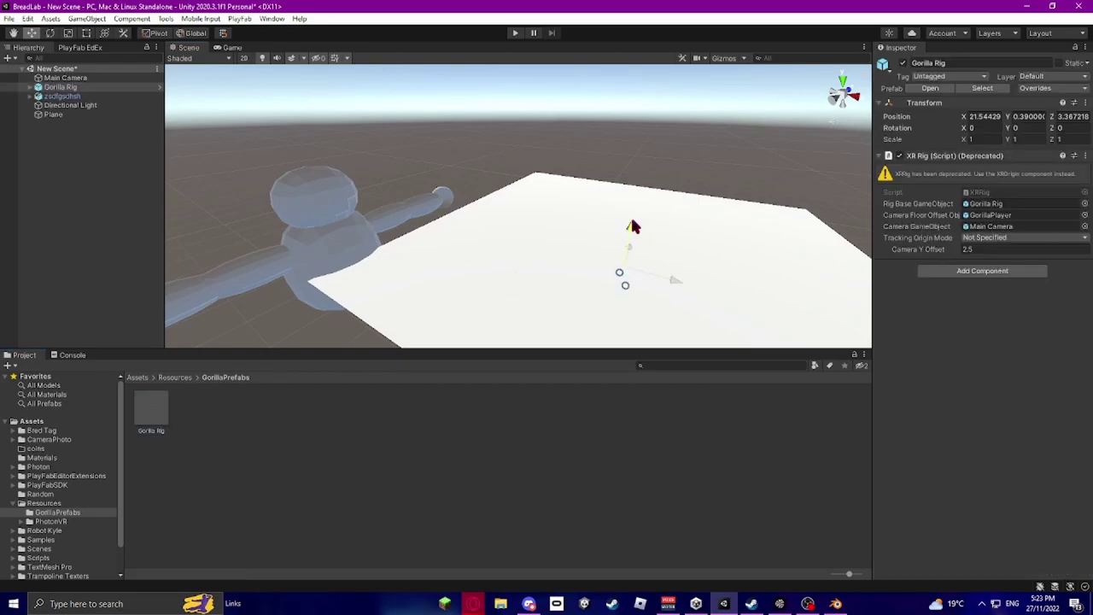
Scale the zsdfgsdhsh model uniformly to about 0.347 and move it over the plane to X 21.225, Z 3.4.
{"action": "left_click", "coordinate": [62, 96]}
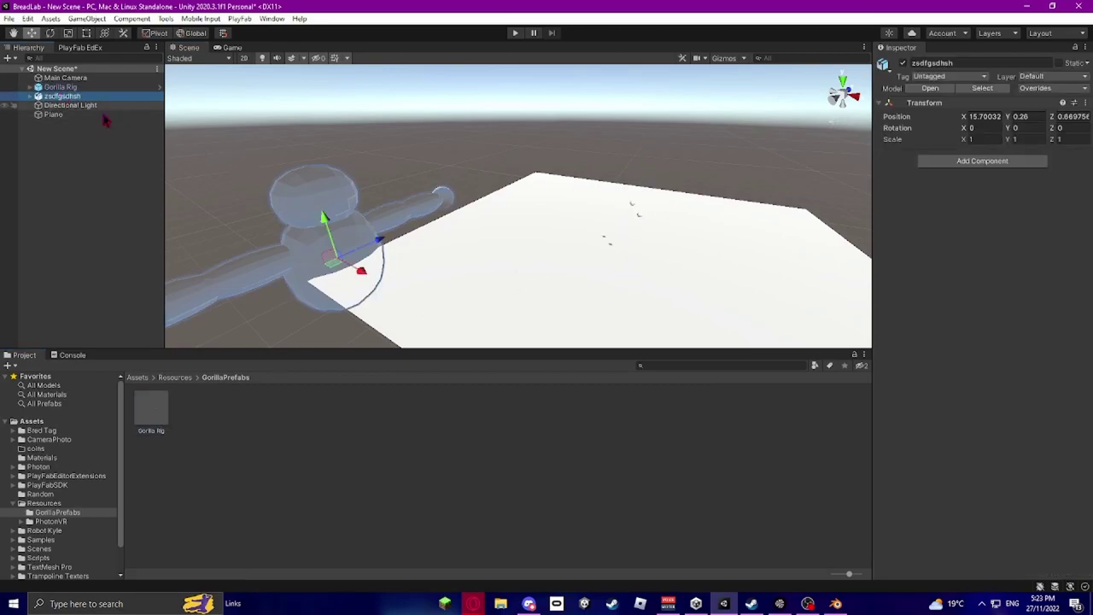
{"action": "left_click_drag", "start_coordinate": [363, 272], "coordinate": [629, 364]}
{"action": "left_click_drag", "start_coordinate": [645, 192], "coordinate": [811, 254], "text": "alt"}
{"action": "left_click_drag", "start_coordinate": [626, 255], "coordinate": [586, 260]}
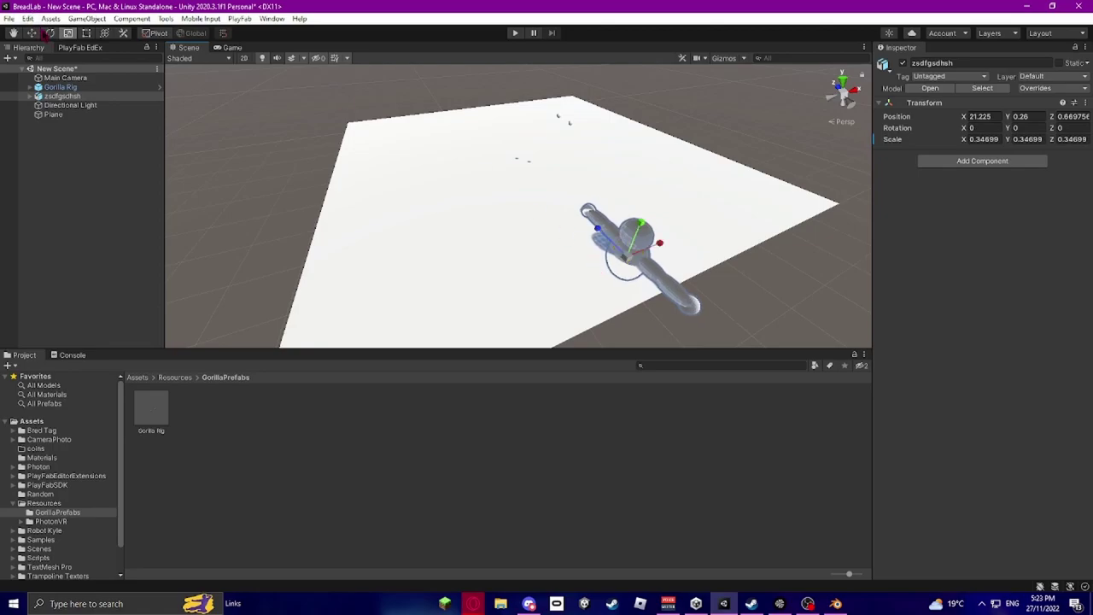
{"action": "left_click", "coordinate": [48, 33]}
{"action": "left_click", "coordinate": [32, 35]}
{"action": "left_click_drag", "start_coordinate": [603, 239], "coordinate": [522, 175]}
Unpack the Gorilla Rig prefab in the scene.
{"action": "left_click", "coordinate": [41, 88]}
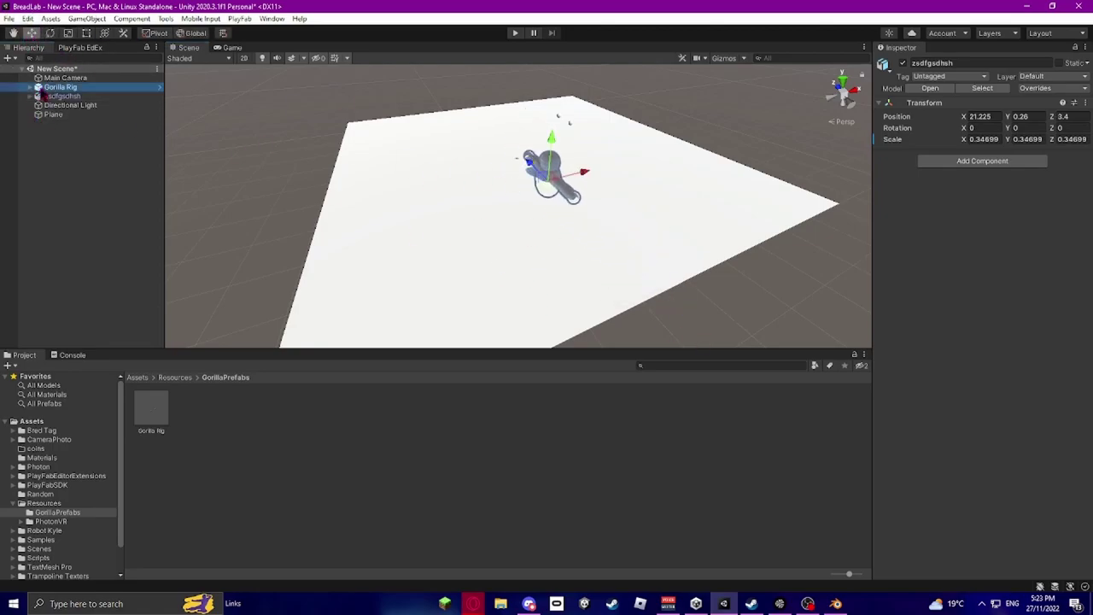
{"action": "right_click", "coordinate": [40, 87]}
{"action": "mouse_move", "coordinate": [133, 226]}
{"action": "left_click", "coordinate": [200, 274]}
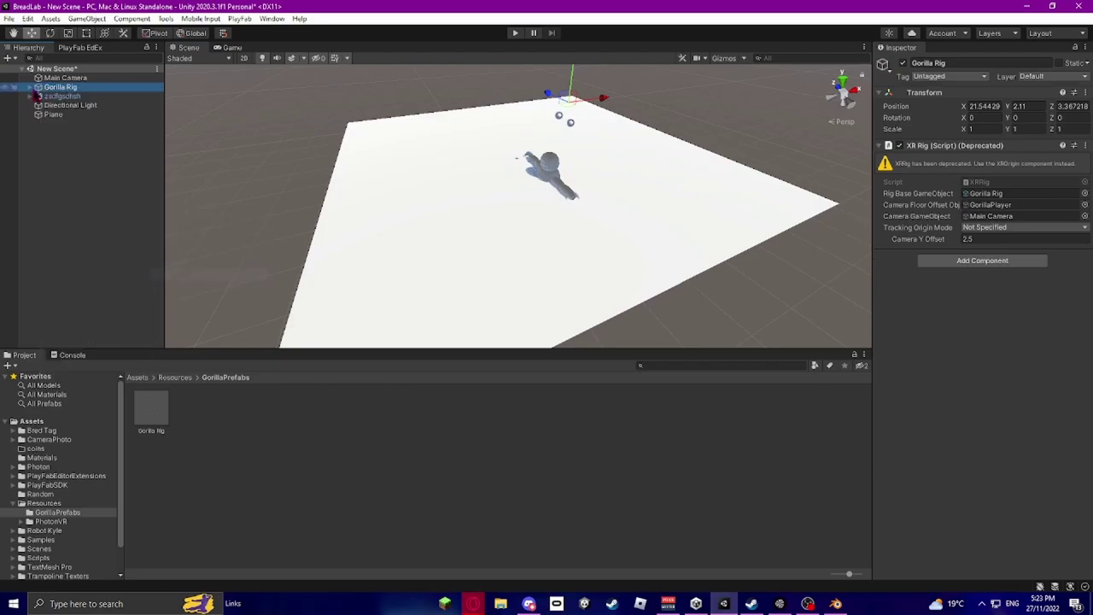
Expand Gorilla Rig and GorillaPlayer in the hierarchy and select the Main Camera inside.
{"action": "left_click", "coordinate": [30, 87]}
{"action": "left_click", "coordinate": [73, 114]}
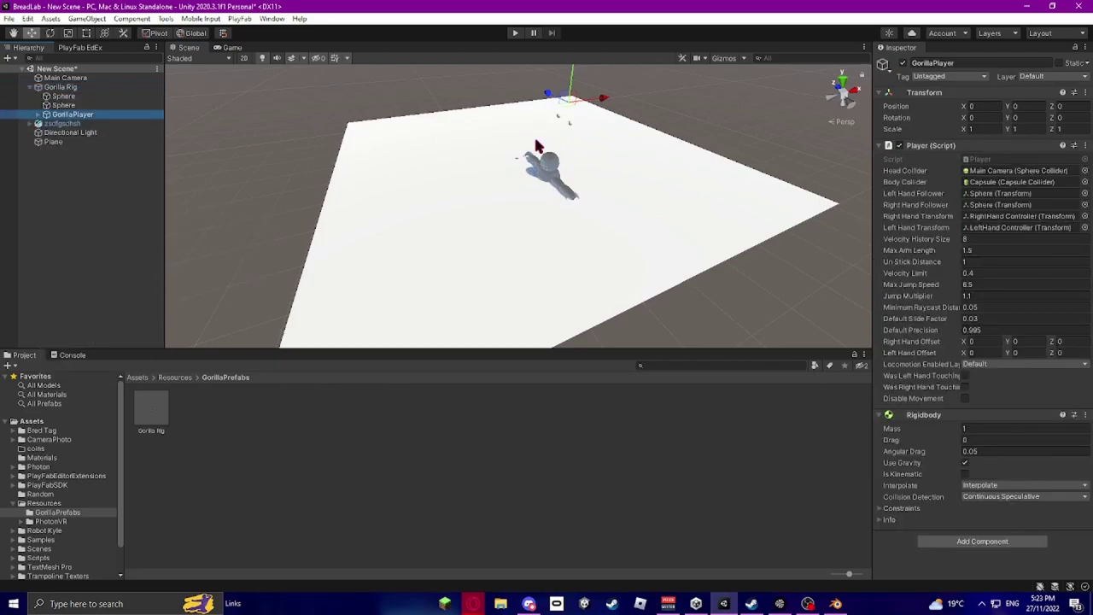
{"action": "left_click", "coordinate": [39, 116]}
{"action": "left_click", "coordinate": [72, 124]}
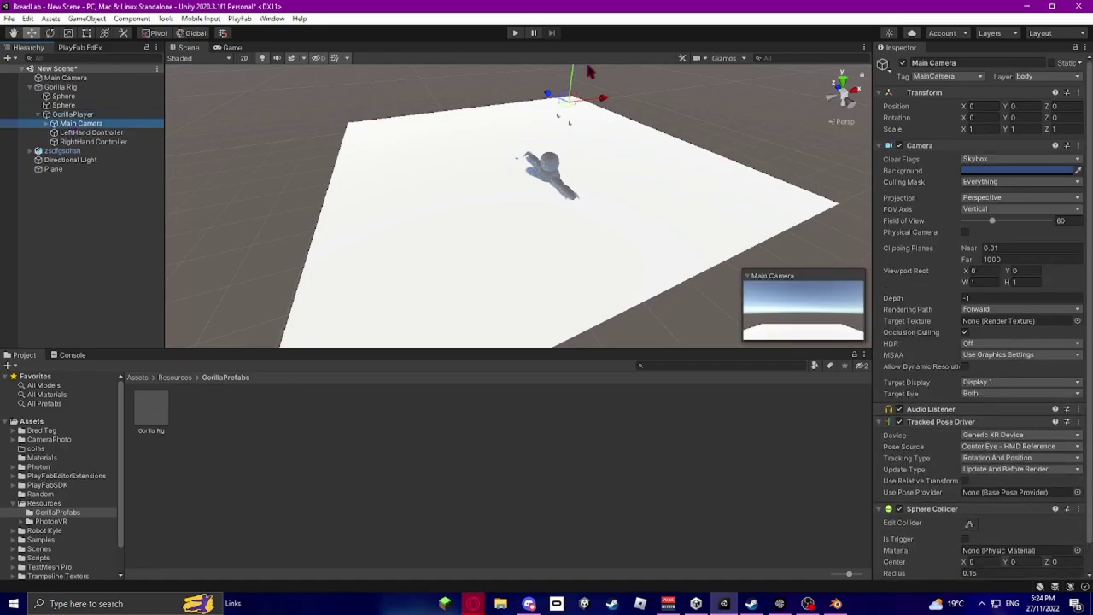
Turn on the scene gizmos and select GorillaPlayer to see its camera and colliders.
{"action": "left_click", "coordinate": [725, 67]}
{"action": "right_click_drag", "start_coordinate": [745, 126], "coordinate": [640, 53]}
{"action": "left_click", "coordinate": [137, 115]}
{"action": "right_click_drag", "start_coordinate": [628, 144], "coordinate": [289, 73]}
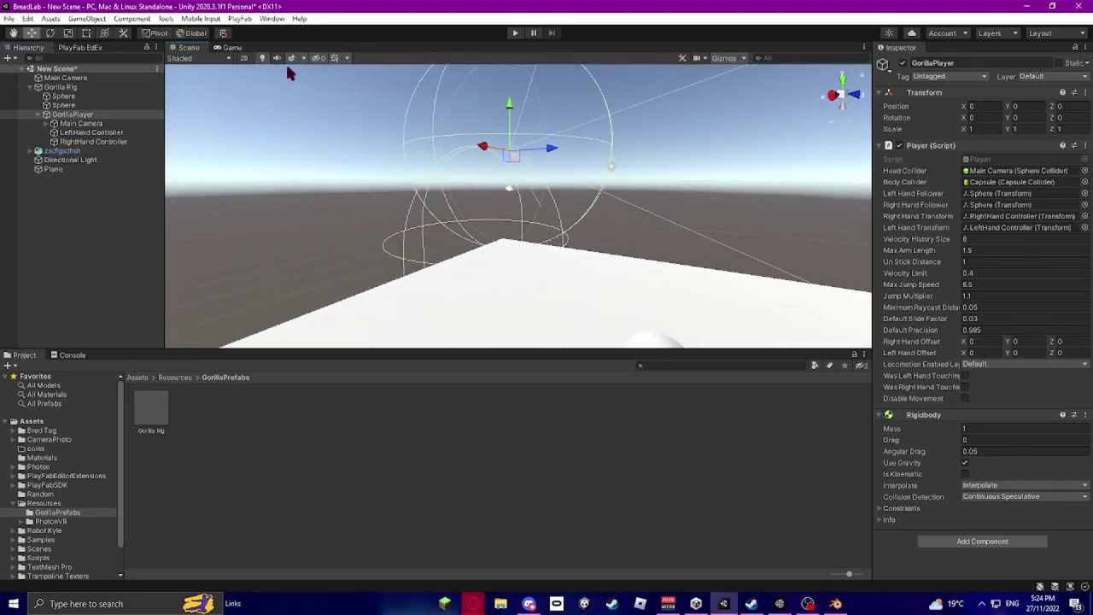
{"action": "right_click_drag", "start_coordinate": [477, 296], "coordinate": [507, 367]}
Set the zsdfgsdhsh model's Y rotation to 90.
{"action": "left_click", "coordinate": [551, 288]}
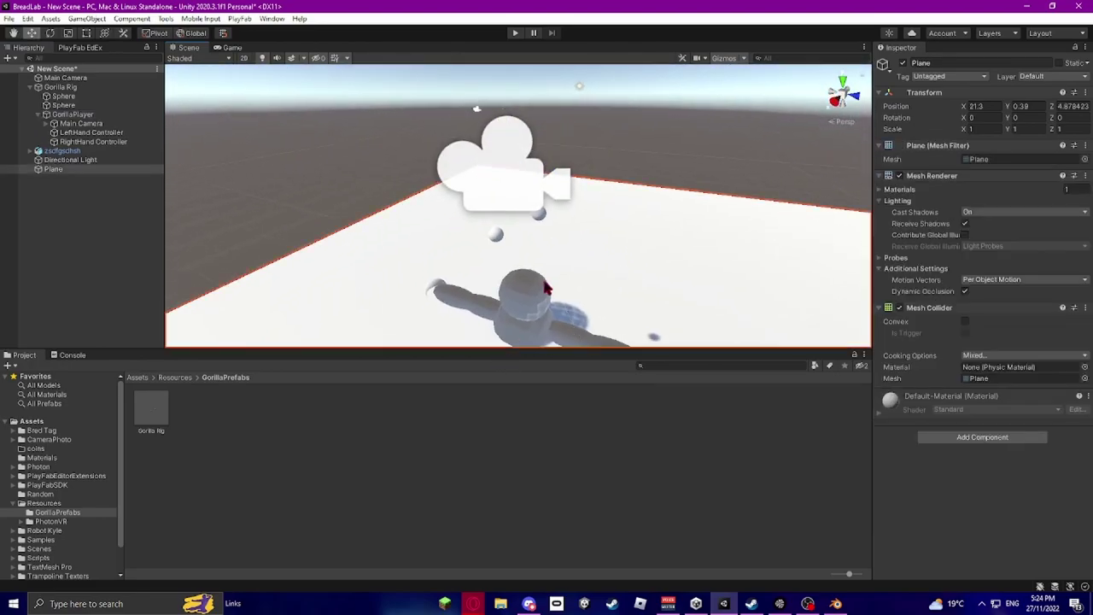
{"action": "left_click", "coordinate": [530, 311]}
{"action": "left_click", "coordinate": [49, 34]}
{"action": "right_click_drag", "start_coordinate": [456, 189], "coordinate": [522, 271]}
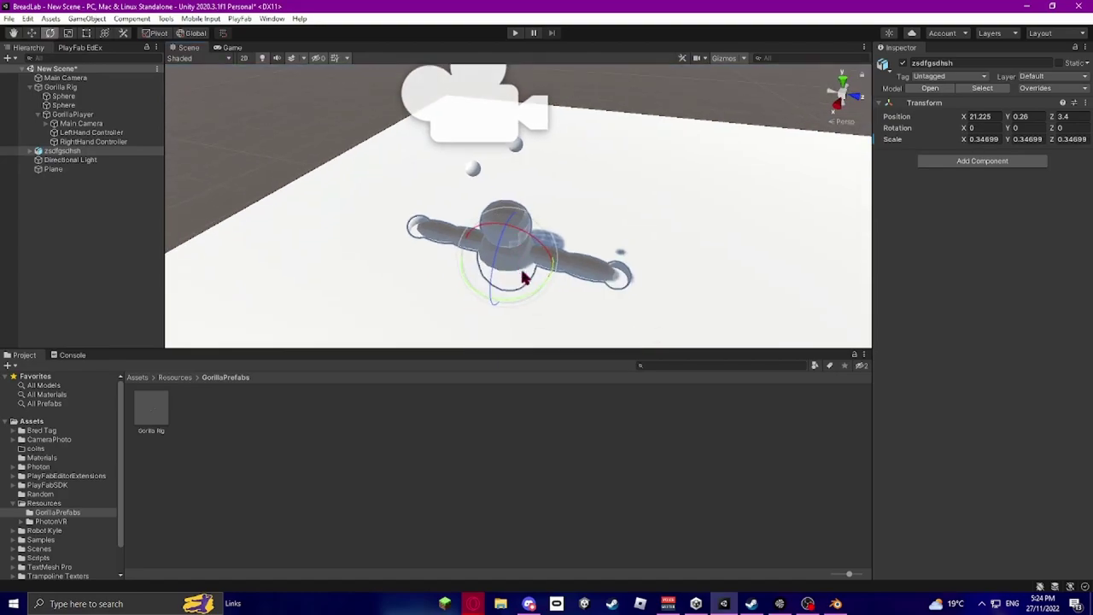
{"action": "left_click_drag", "start_coordinate": [530, 291], "coordinate": [393, 306]}
{"action": "type", "text": "90"}
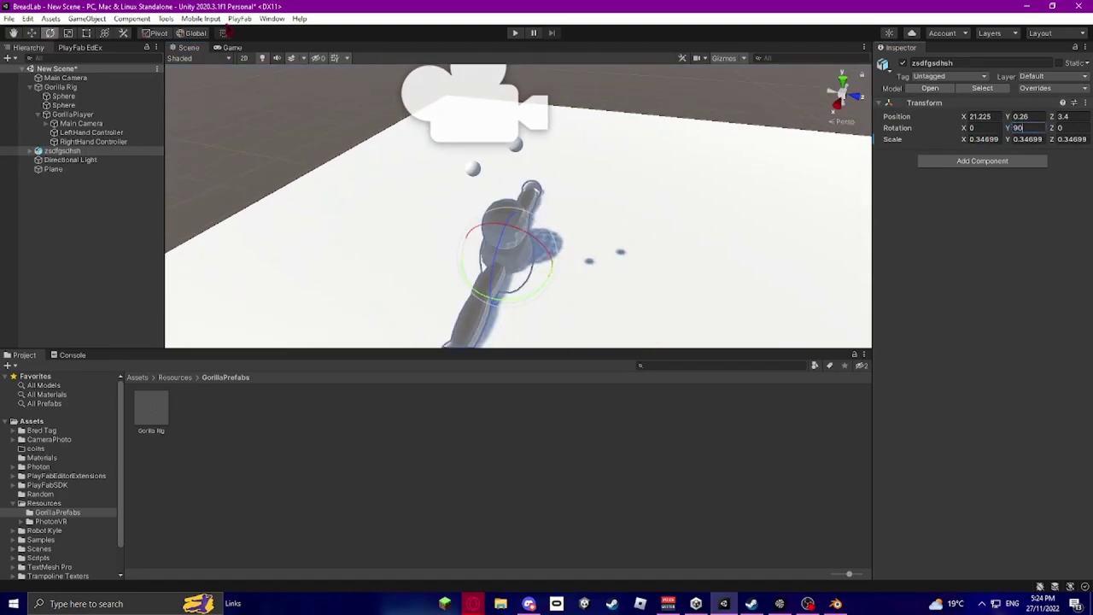
Raise the zsdfgsdhsh model to about Y 1.66, level with the rig's camera.
{"action": "left_click", "coordinate": [31, 33]}
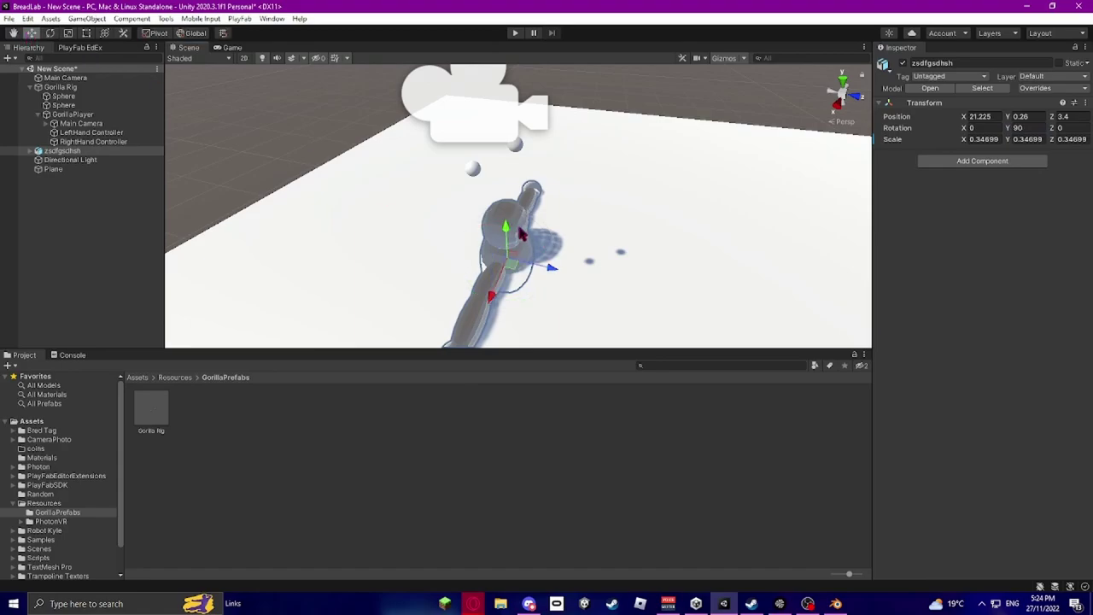
{"action": "left_click_drag", "start_coordinate": [509, 228], "coordinate": [362, 69]}
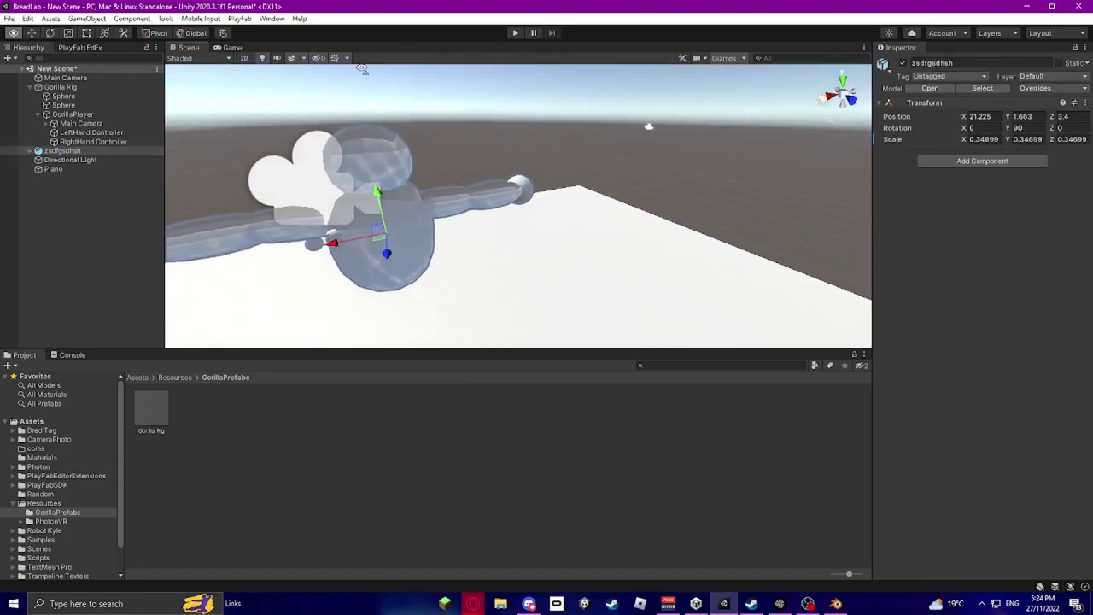
Shift the zsdfgsdhsh model to about X 21.47 and lower it to about Y 1.5.
{"action": "right_click_drag", "start_coordinate": [362, 69], "coordinate": [331, 131]}
{"action": "left_click_drag", "start_coordinate": [382, 178], "coordinate": [345, 173]}
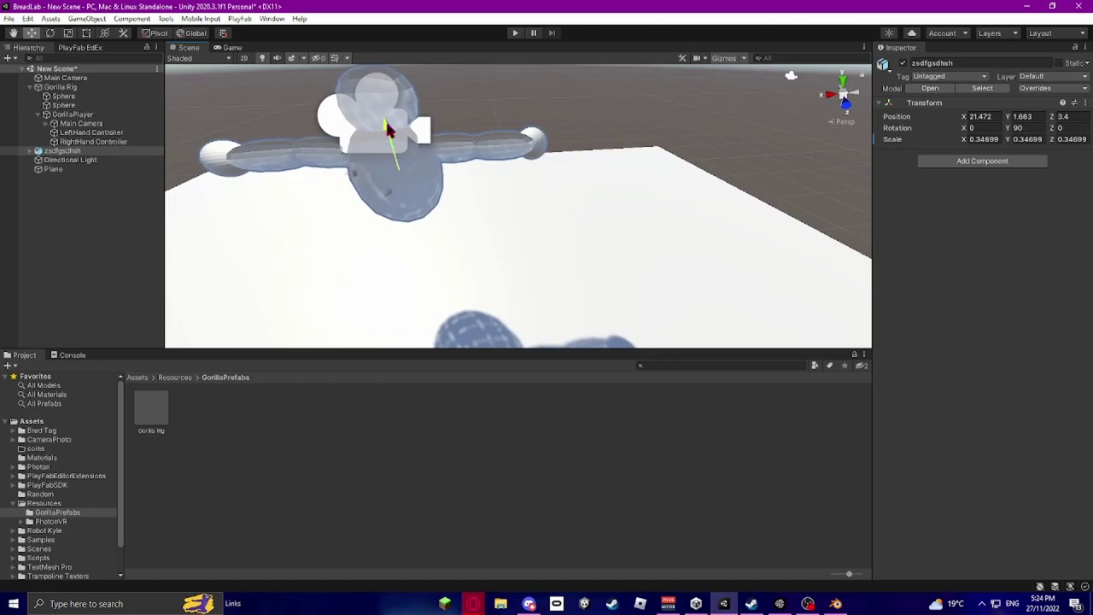
{"action": "left_click_drag", "start_coordinate": [386, 127], "coordinate": [362, 147]}
Compare the model's head with GorillaPlayer's colliders and scale the zsdfgsdhsh model down uniformly to about 0.207.
{"action": "left_click", "coordinate": [118, 142]}
{"action": "left_click", "coordinate": [123, 134]}
{"action": "left_click", "coordinate": [126, 124]}
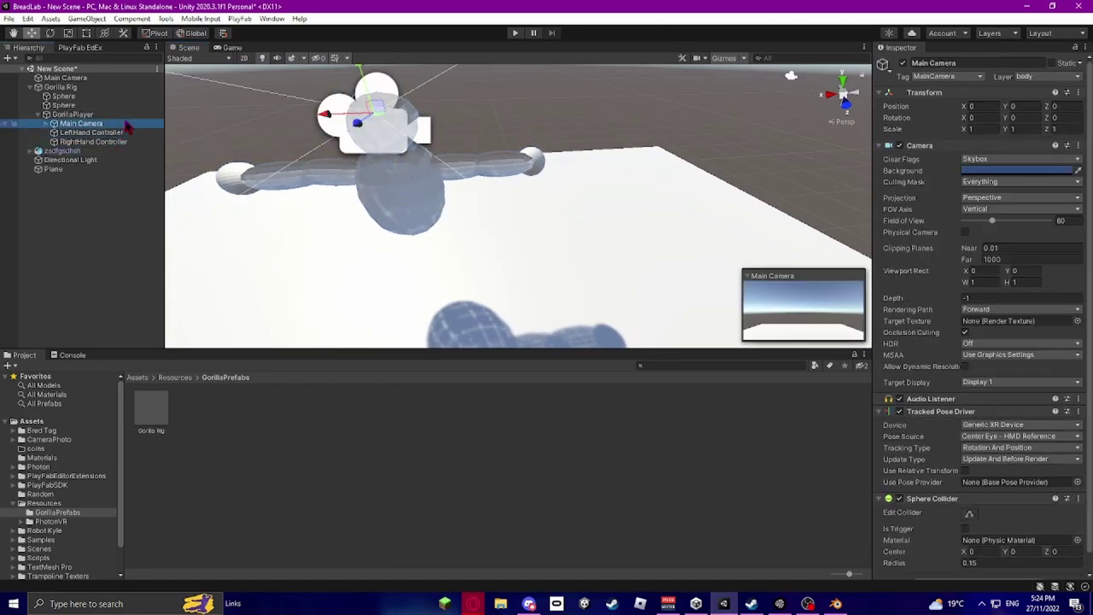
{"action": "left_click", "coordinate": [124, 116]}
{"action": "right_click_drag", "start_coordinate": [308, 88], "coordinate": [333, 39]}
{"action": "key", "text": "w"}
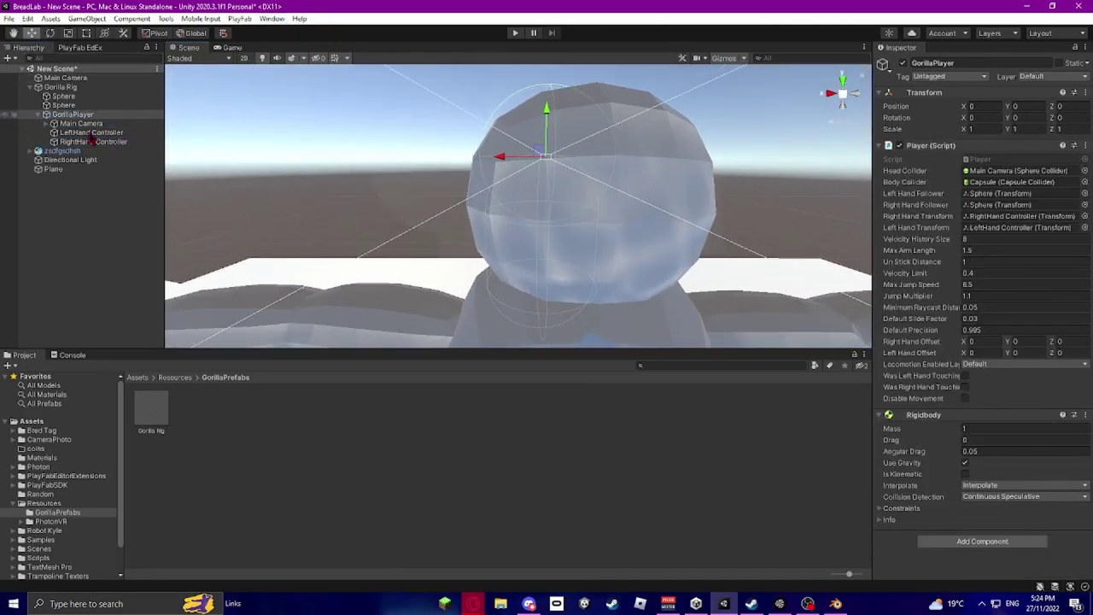
{"action": "left_click", "coordinate": [120, 151]}
{"action": "left_click", "coordinate": [73, 32]}
{"action": "scroll", "coordinate": [466, 230], "scroll_direction": "down", "scroll_amount": 6}
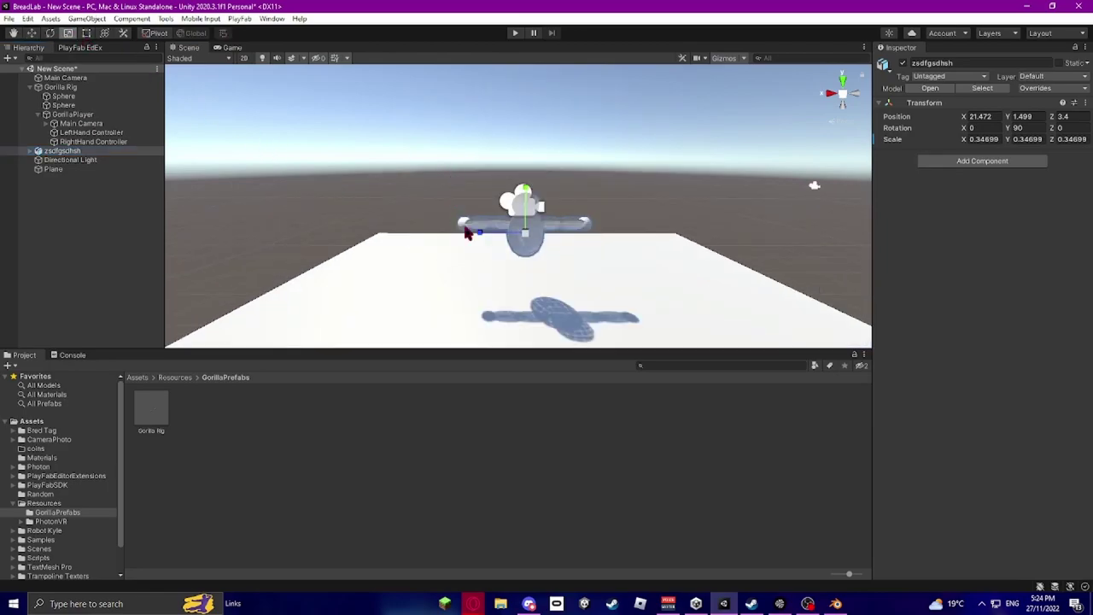
{"action": "mouse_move", "coordinate": [523, 235]}
{"action": "left_mouse_down"}
{"action": "mouse_move", "coordinate": [531, 240]}
{"action": "mouse_move", "coordinate": [508, 245]}
{"action": "left_mouse_up"}
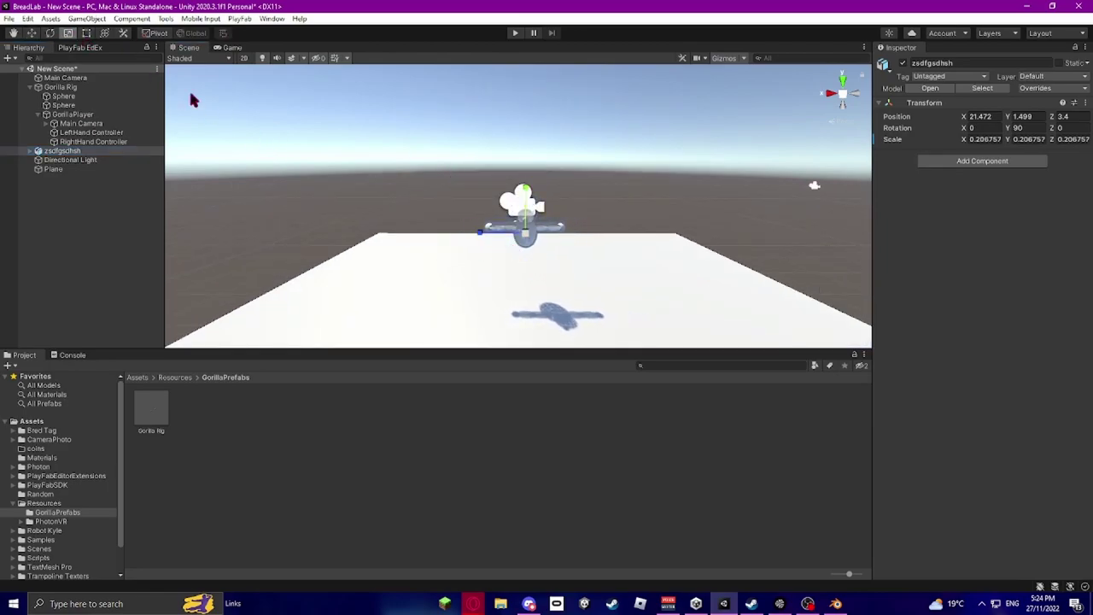
Move the scaled zsdfgsdhsh model to about X 21.64 and Y 1.72, near the rig's camera.
{"action": "left_click", "coordinate": [35, 36]}
{"action": "left_click_drag", "start_coordinate": [528, 191], "coordinate": [526, 178]}
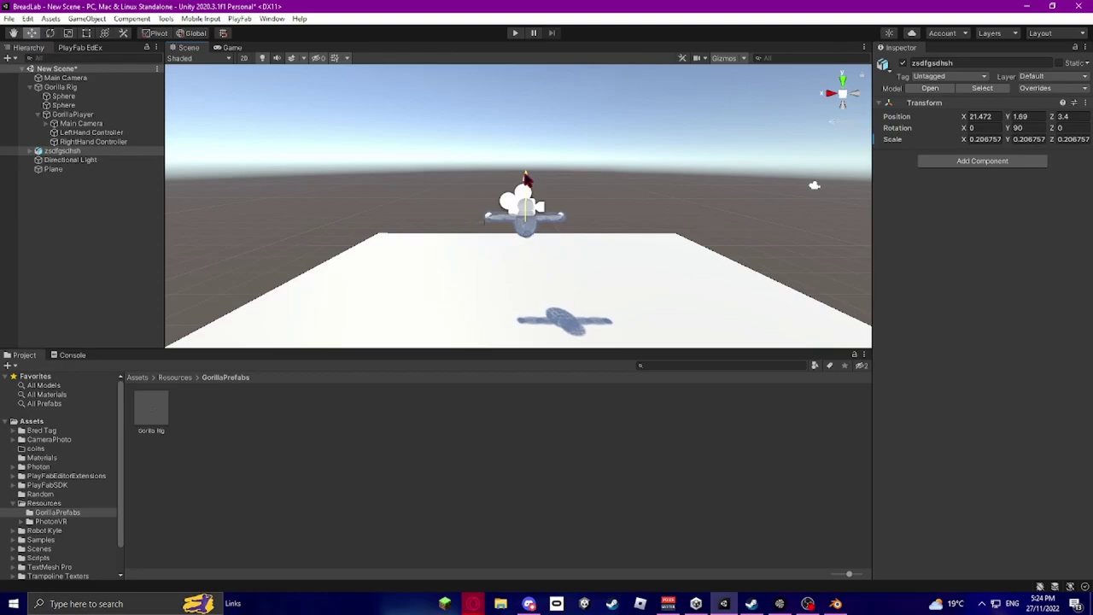
{"action": "left_click_drag", "start_coordinate": [489, 226], "coordinate": [480, 229]}
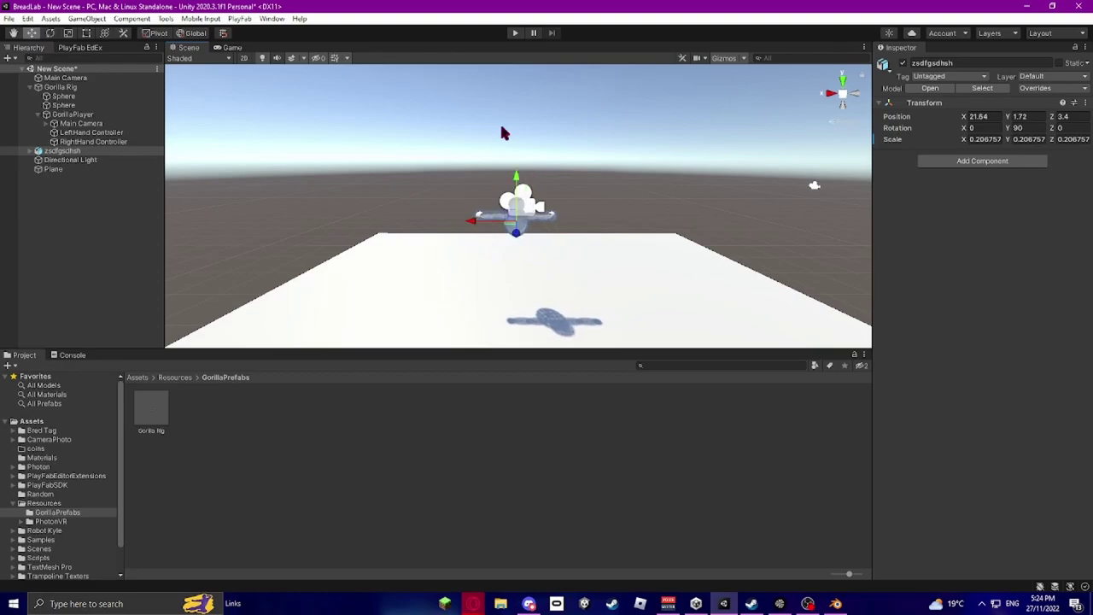
Align the model with GorillaPlayer's colliders from the side and front, at about X 21.57, Y 1.79, Z 3.35.
{"action": "left_click", "coordinate": [111, 116]}
{"action": "key", "text": "w"}
{"action": "right_click_drag", "start_coordinate": [385, 161], "coordinate": [88, 160]}
{"action": "key", "text": "w"}
{"action": "key", "text": "s"}
{"action": "key", "text": "d"}
{"action": "left_click", "coordinate": [109, 152]}
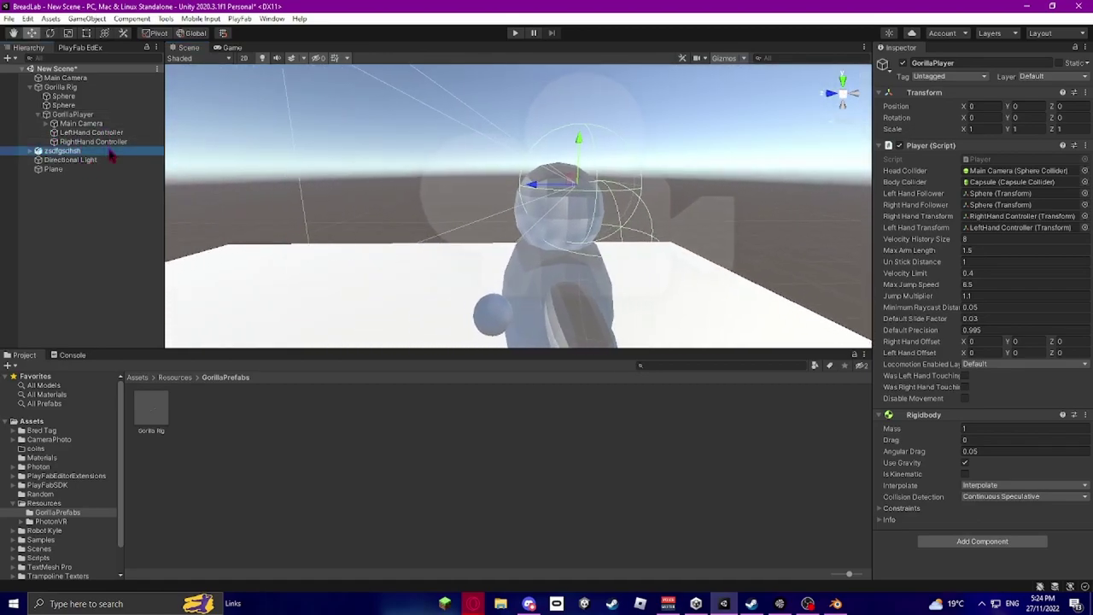
{"action": "left_click_drag", "start_coordinate": [510, 299], "coordinate": [532, 308]}
{"action": "left_click_drag", "start_coordinate": [532, 308], "coordinate": [449, 156], "text": "alt"}
{"action": "left_click", "coordinate": [73, 114]}
{"action": "left_click", "coordinate": [63, 150]}
{"action": "left_click", "coordinate": [72, 114]}
{"action": "left_click", "coordinate": [841, 95]}
{"action": "left_click", "coordinate": [62, 150]}
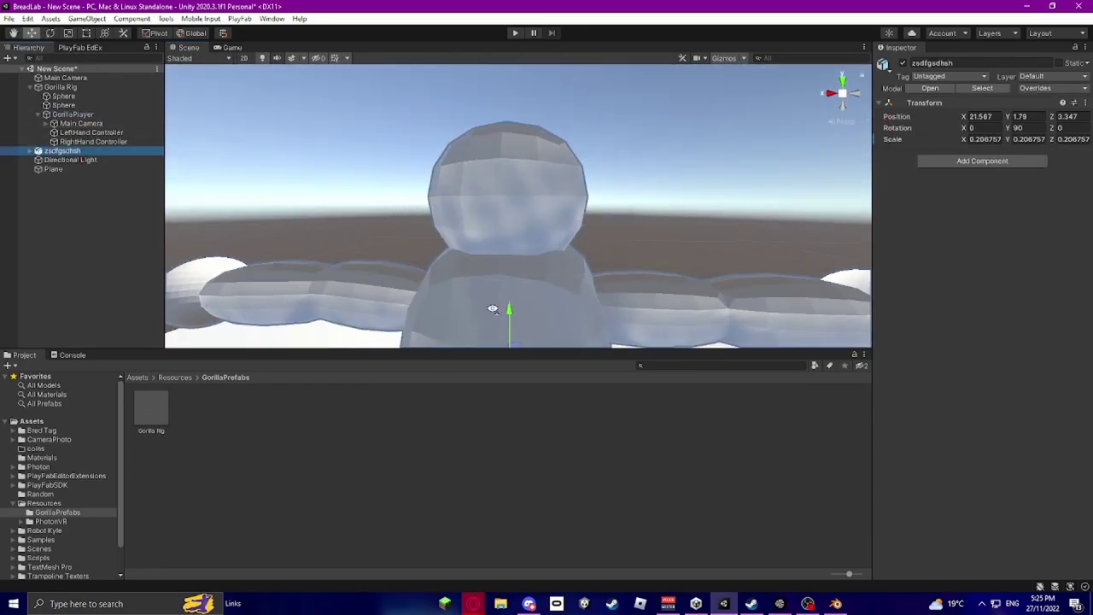
Fine-tune the model's head over GorillaPlayer's head collider, at about X 21.54, Y 1.81, Z 3.33.
{"action": "right_click_drag", "start_coordinate": [493, 308], "coordinate": [481, 305]}
{"action": "left_click", "coordinate": [125, 116]}
{"action": "right_click_drag", "start_coordinate": [427, 196], "coordinate": [521, 214]}
{"action": "left_click", "coordinate": [89, 152]}
{"action": "left_click", "coordinate": [85, 115]}
{"action": "right_click_drag", "start_coordinate": [504, 145], "coordinate": [534, 136]}
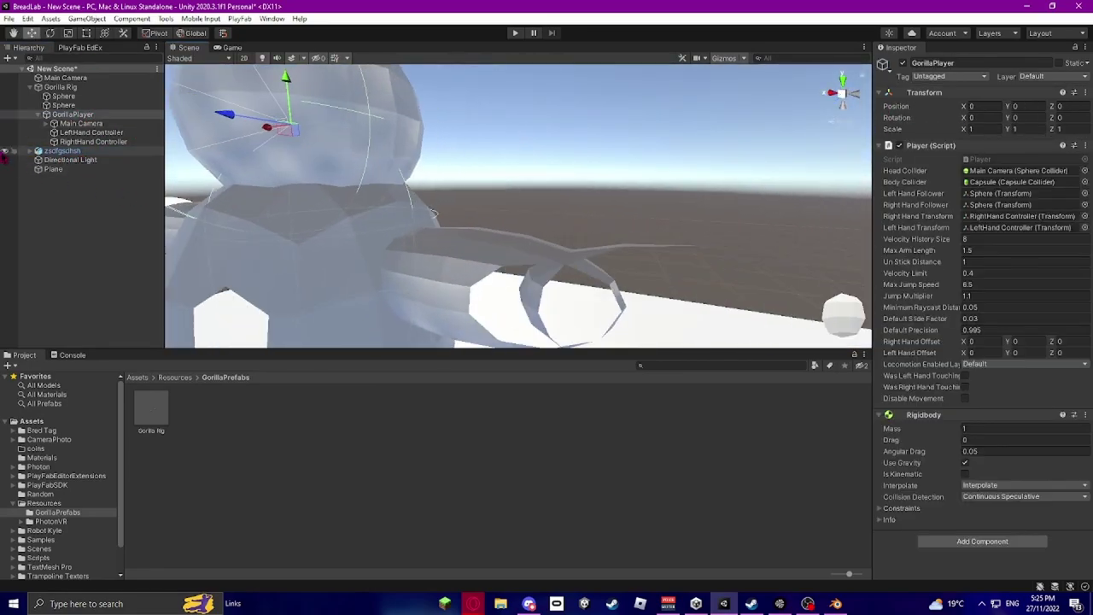
Parent the zsdfgsdhsh model to GorillaPlayer's Main Camera and unpack its prefab.
{"action": "left_click", "coordinate": [90, 151]}
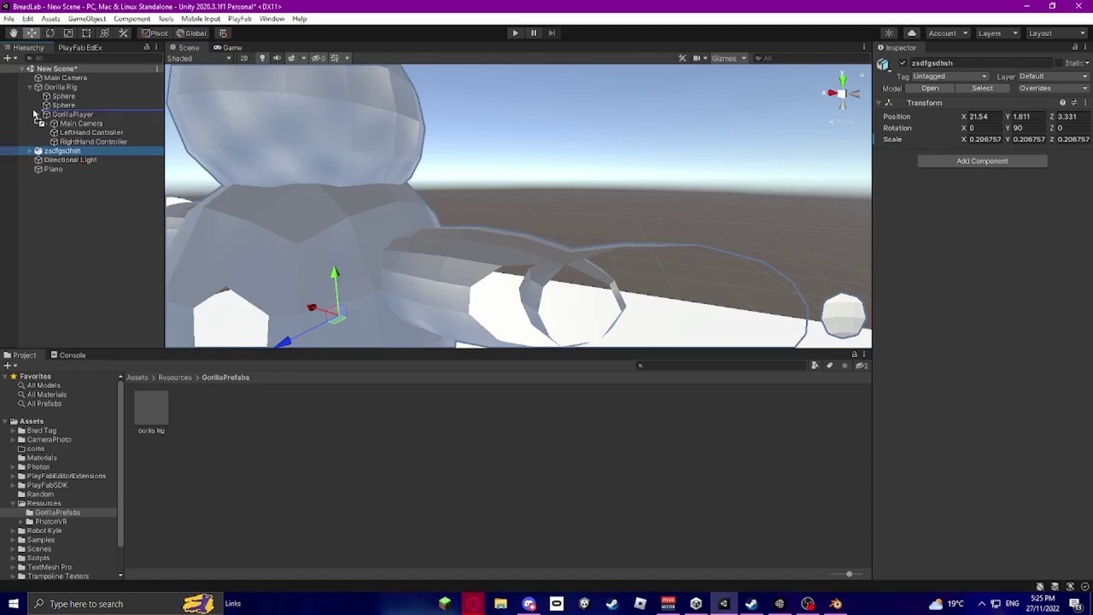
{"action": "left_click_drag", "start_coordinate": [77, 128], "coordinate": [79, 125]}
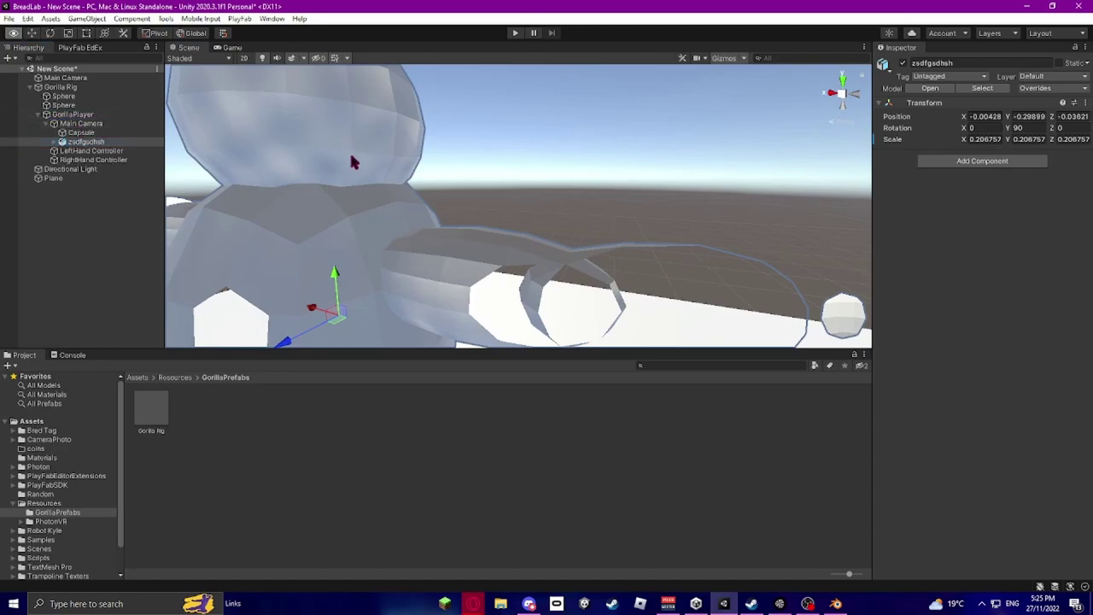
{"action": "key", "text": "f"}
{"action": "right_click", "coordinate": [101, 143]}
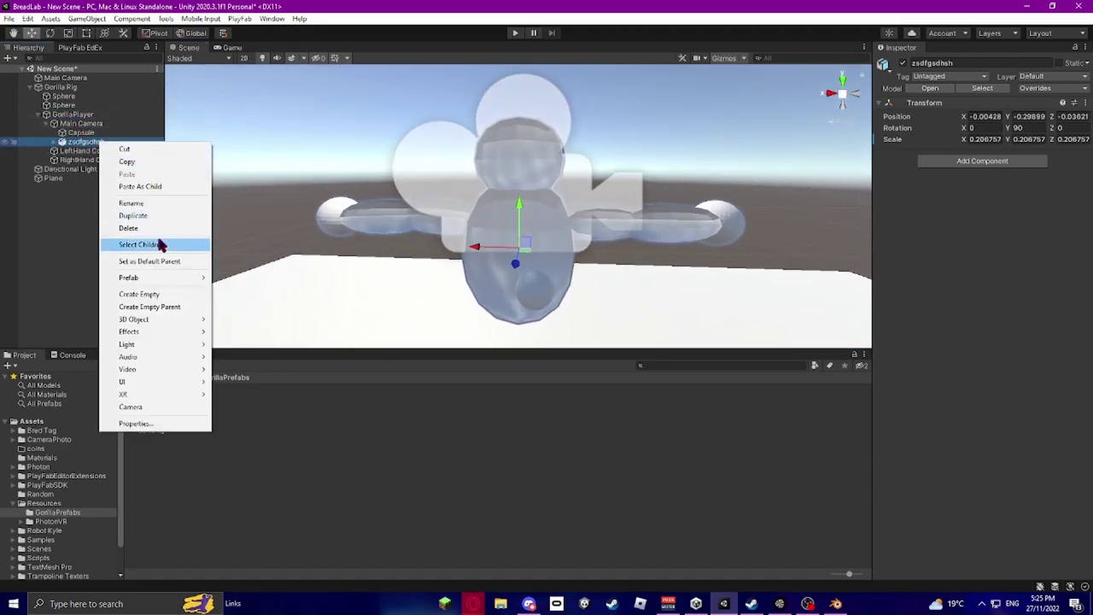
{"action": "mouse_move", "coordinate": [176, 279]}
{"action": "left_click", "coordinate": [243, 315]}
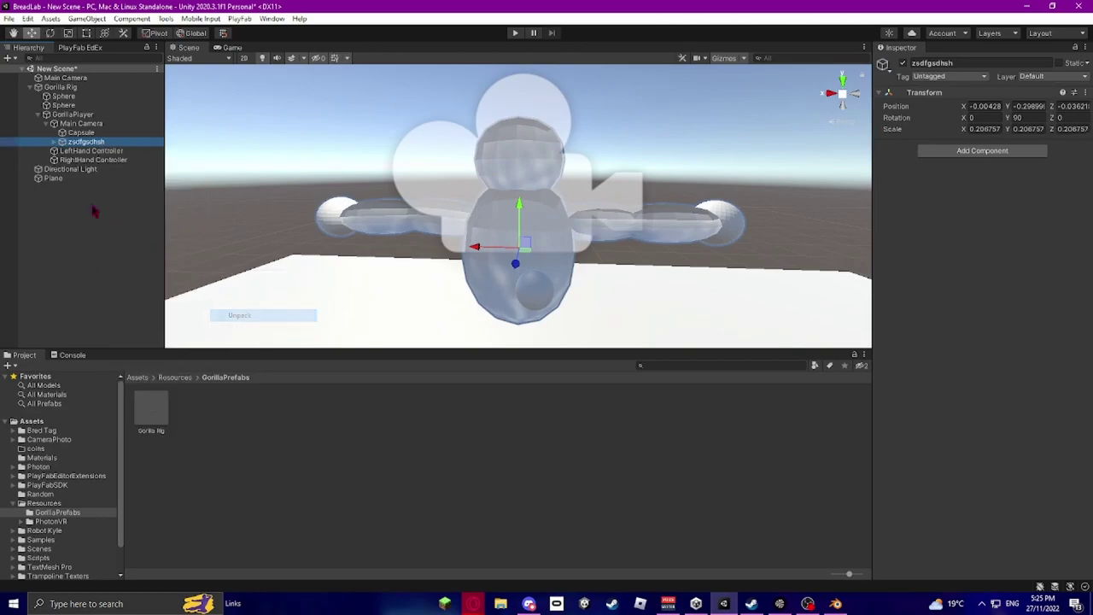
Expand the model's Armature through root and both shoulders down to hand.L and hand.R.
{"action": "left_click", "coordinate": [54, 142]}
{"action": "left_click", "coordinate": [62, 151]}
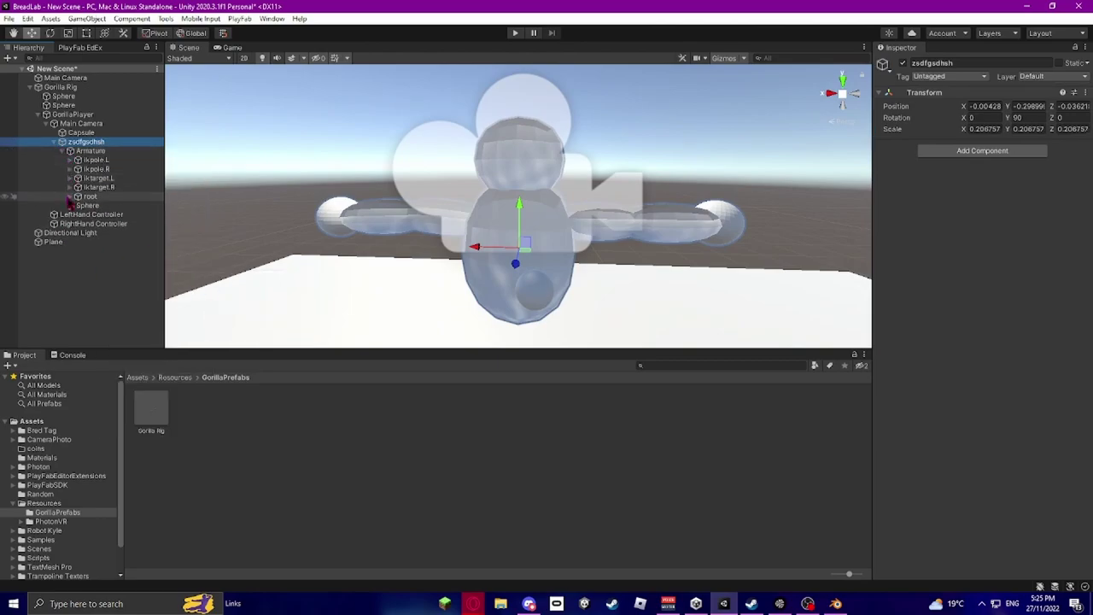
{"action": "left_click", "coordinate": [70, 197]}
{"action": "left_click", "coordinate": [77, 214]}
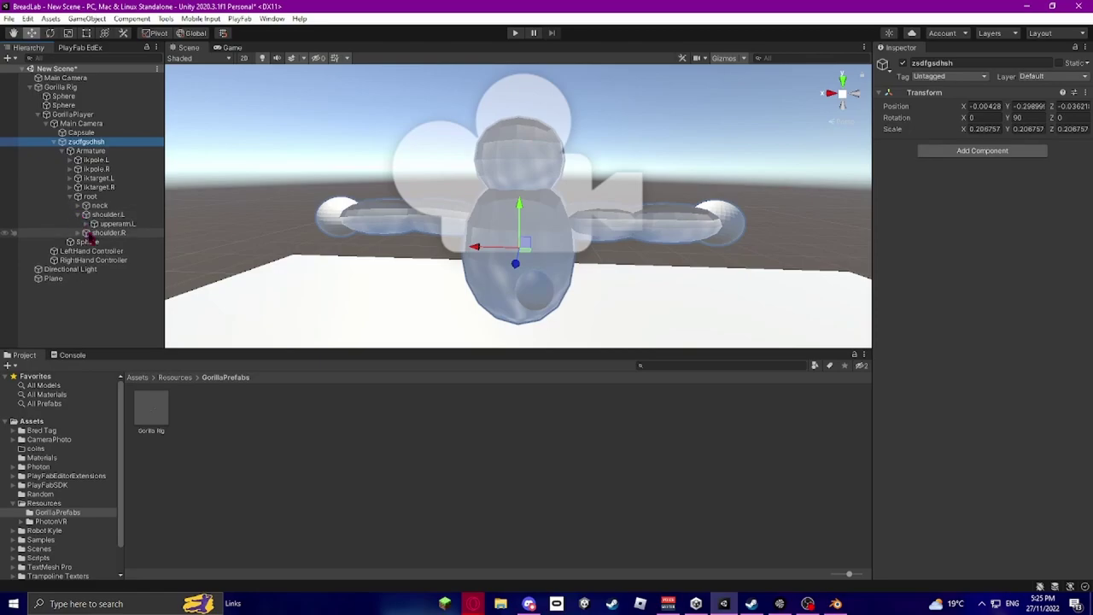
{"action": "left_click", "coordinate": [91, 224]}
{"action": "left_click", "coordinate": [85, 224]}
{"action": "left_click", "coordinate": [94, 233]}
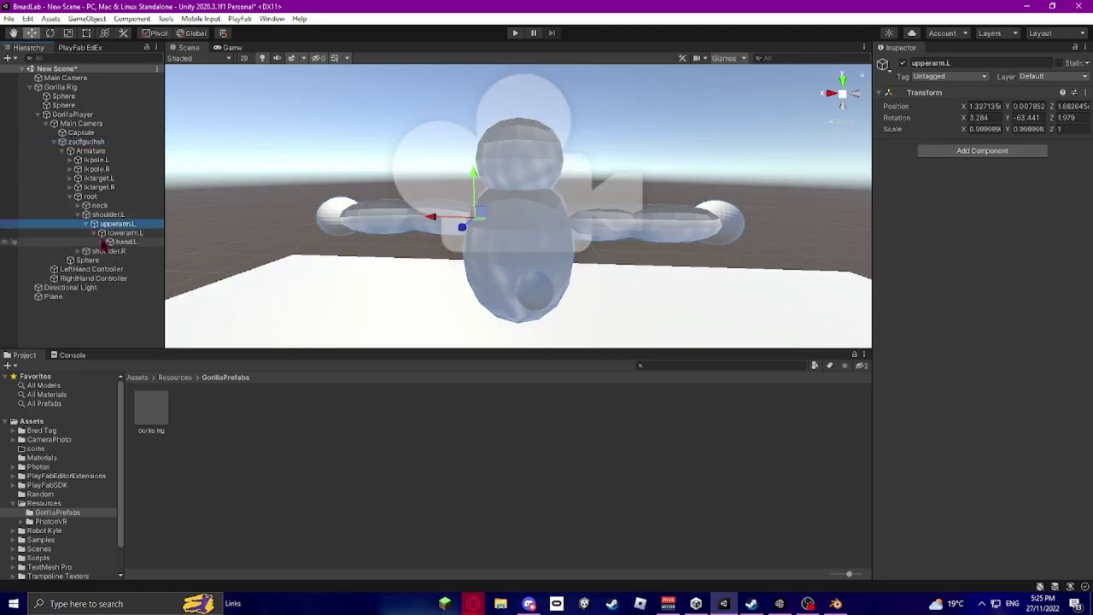
{"action": "left_click", "coordinate": [78, 251]}
{"action": "left_click", "coordinate": [86, 260]}
{"action": "left_click", "coordinate": [96, 269]}
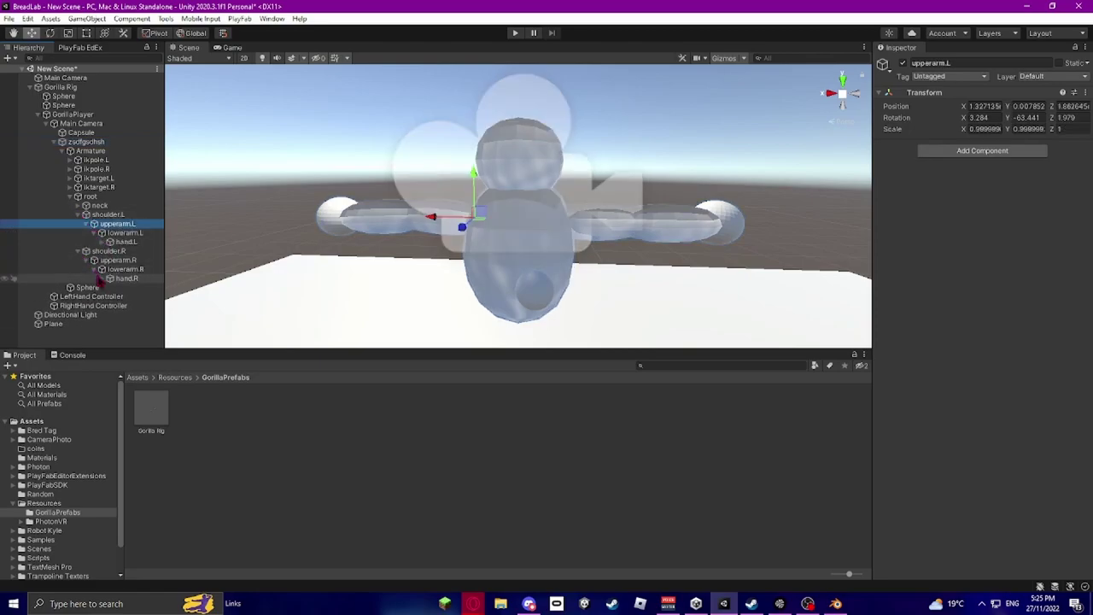
Find the FastIKFabric script in the Assets Scripts folder and add it to hand.L and hand.R.
{"action": "left_click", "coordinate": [32, 421]}
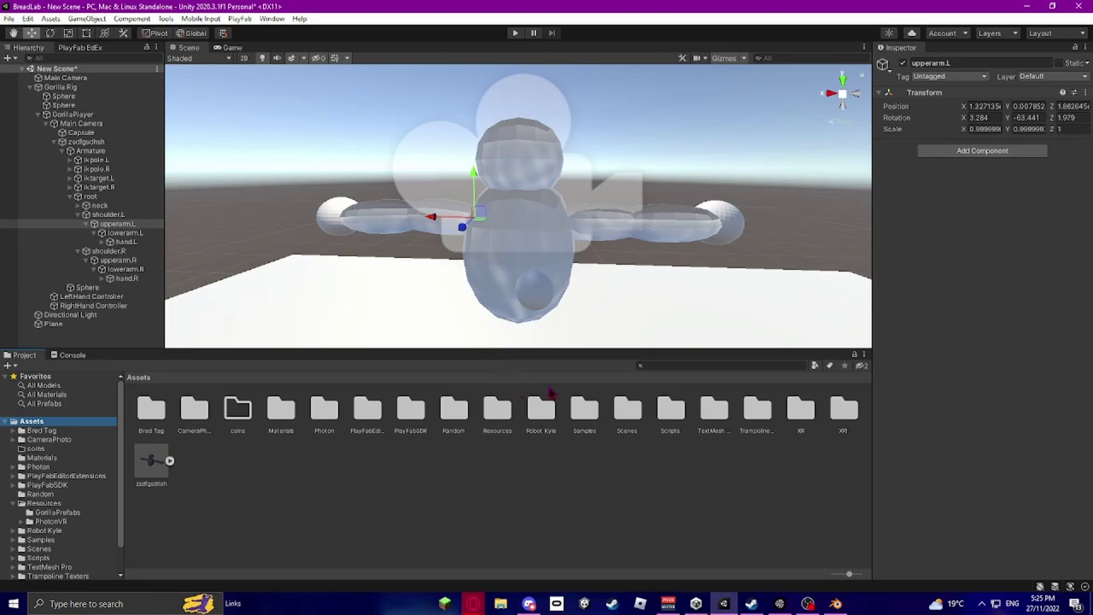
{"action": "left_click", "coordinate": [630, 406]}
{"action": "left_click", "coordinate": [607, 413]}
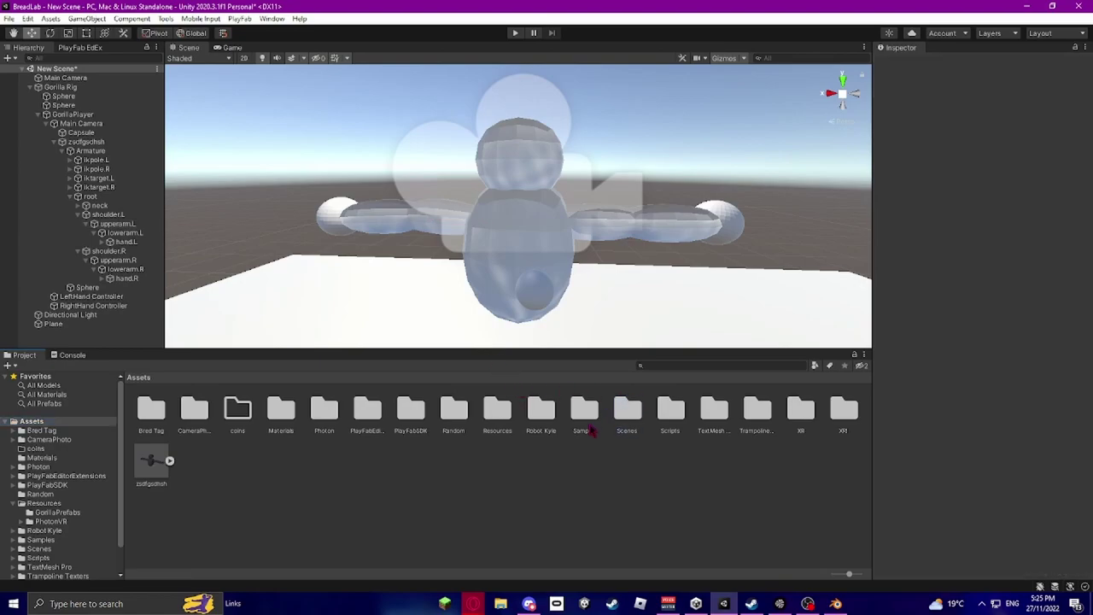
{"action": "double_click", "coordinate": [589, 426]}
{"action": "left_click", "coordinate": [137, 377]}
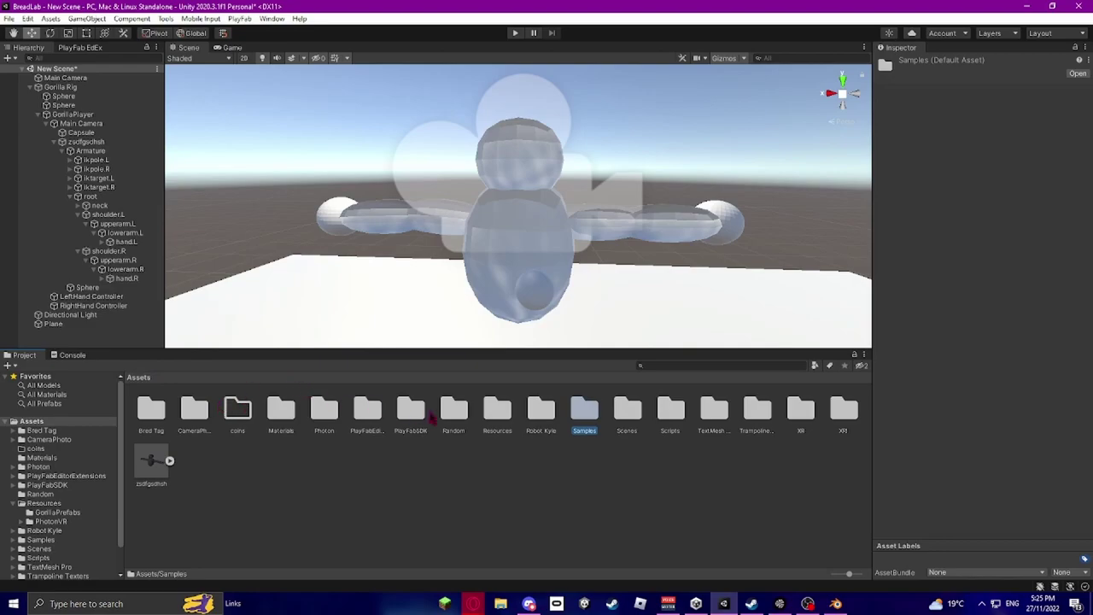
{"action": "double_click", "coordinate": [664, 413]}
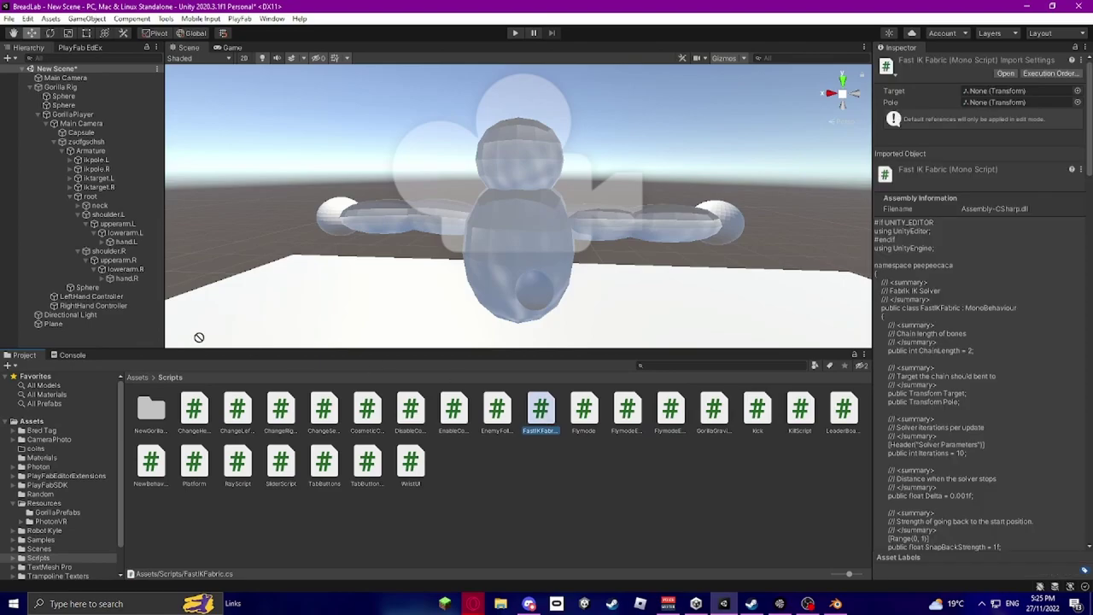
{"action": "left_click_drag", "start_coordinate": [126, 253], "coordinate": [126, 280]}
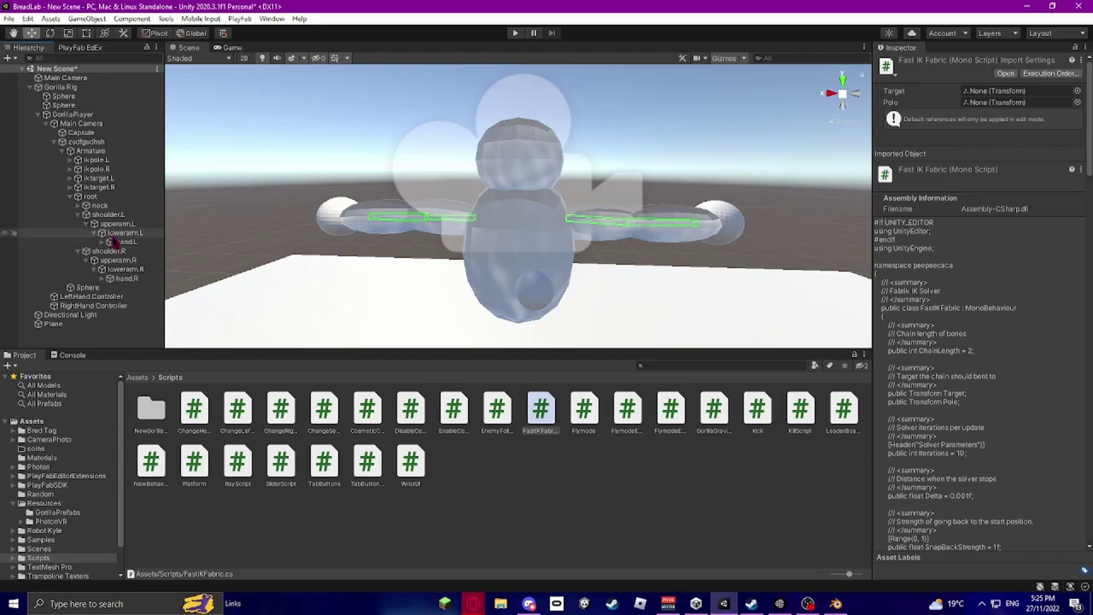
On hand.L's Fast IK Fabric, set the pole to ikpole.L and the target to LeftHand Controller.
{"action": "left_click", "coordinate": [125, 242]}
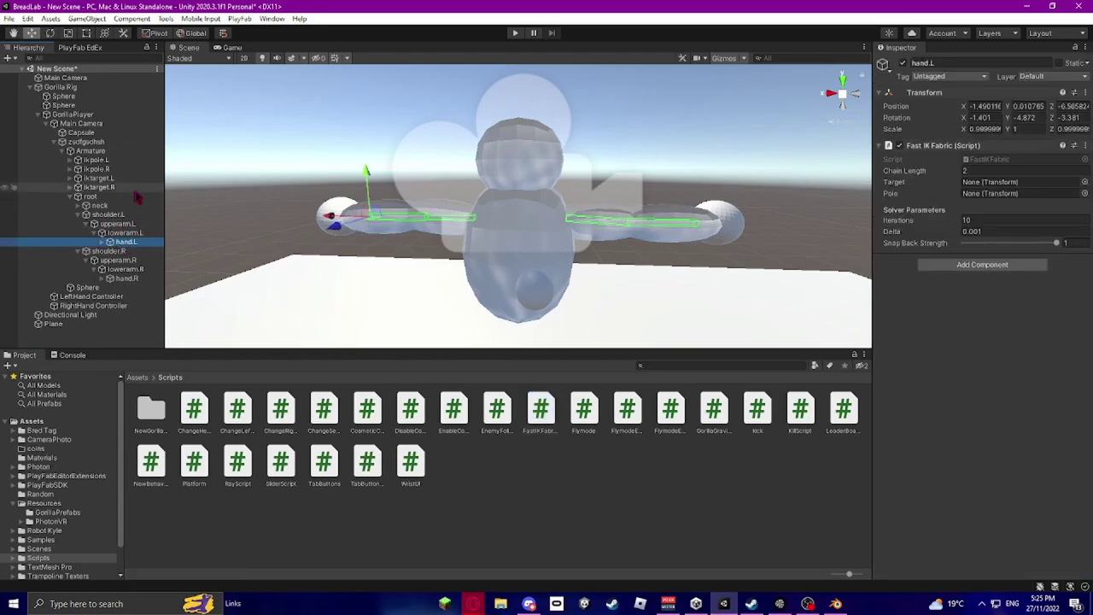
{"action": "left_click_drag", "start_coordinate": [143, 161], "coordinate": [999, 197]}
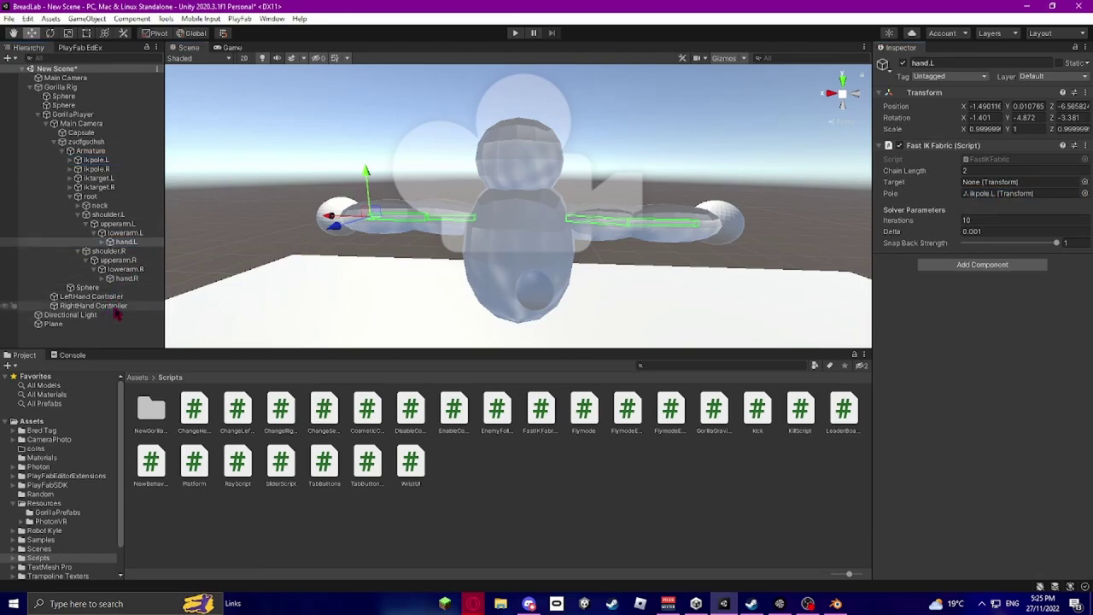
{"action": "left_click_drag", "start_coordinate": [143, 298], "coordinate": [993, 180]}
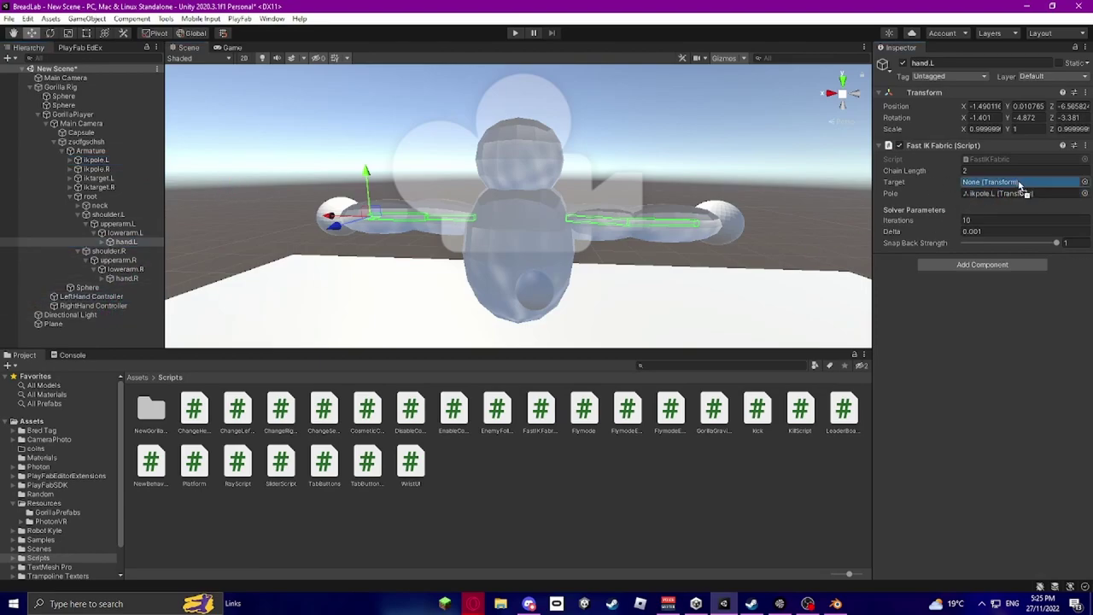
On hand.R's Fast IK Fabric, set the pole to ikpole.R and the target to RightHand Controller.
{"action": "left_click", "coordinate": [137, 279]}
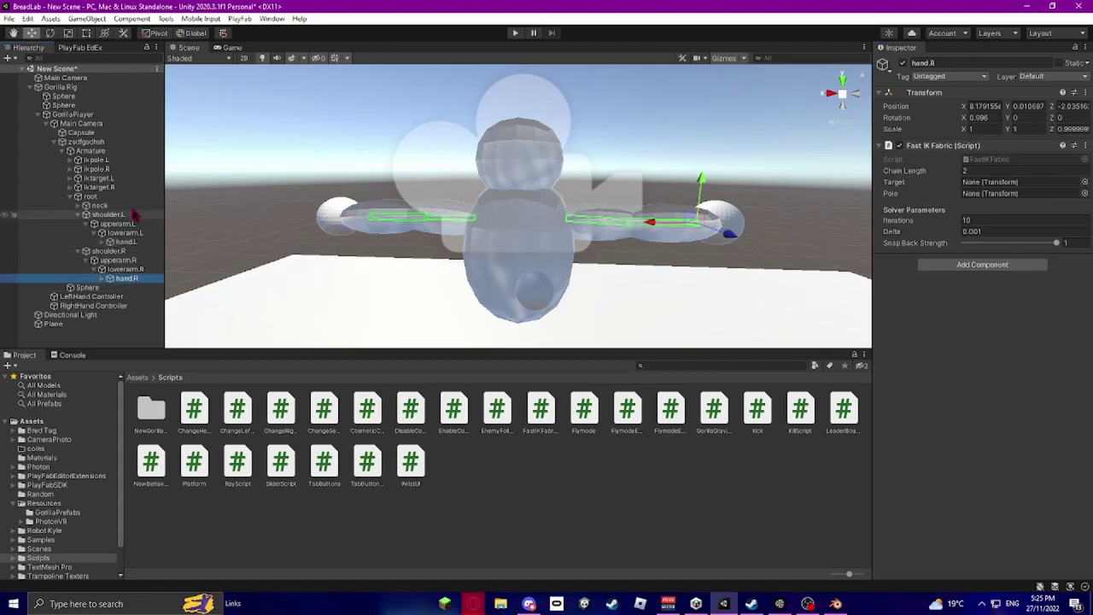
{"action": "left_click_drag", "start_coordinate": [127, 189], "coordinate": [968, 228]}
{"action": "left_click_drag", "start_coordinate": [167, 177], "coordinate": [1027, 194]}
{"action": "left_click", "coordinate": [104, 172]}
{"action": "left_click", "coordinate": [127, 287]}
{"action": "left_click", "coordinate": [125, 280]}
{"action": "left_click", "coordinate": [153, 307]}
{"action": "left_click_drag", "start_coordinate": [154, 311], "coordinate": [991, 183]}
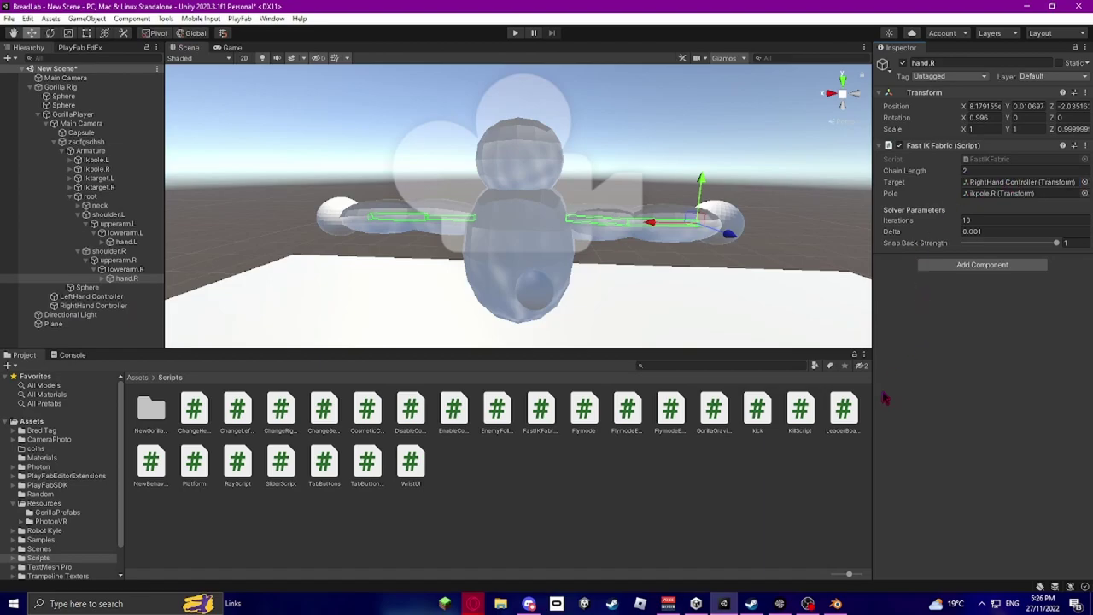
Run the scene in Play mode and frame the player model in the Scene view.
{"action": "left_click", "coordinate": [758, 485]}
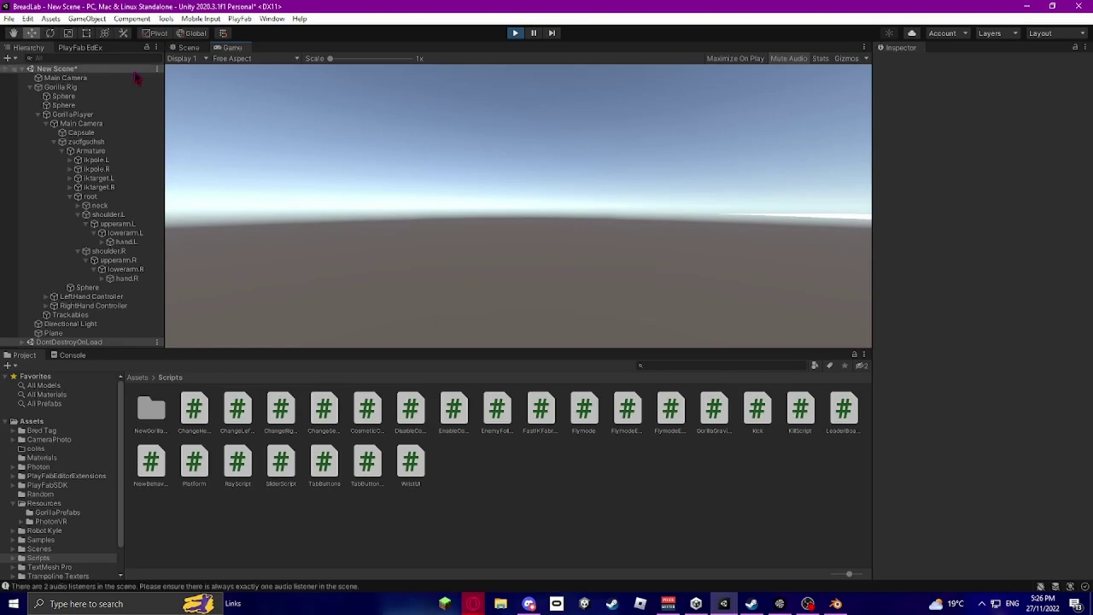
{"action": "left_click", "coordinate": [183, 49]}
{"action": "right_click_drag", "start_coordinate": [491, 230], "coordinate": [440, 212]}
{"action": "key", "text": "w"}
{"action": "key", "text": "s"}
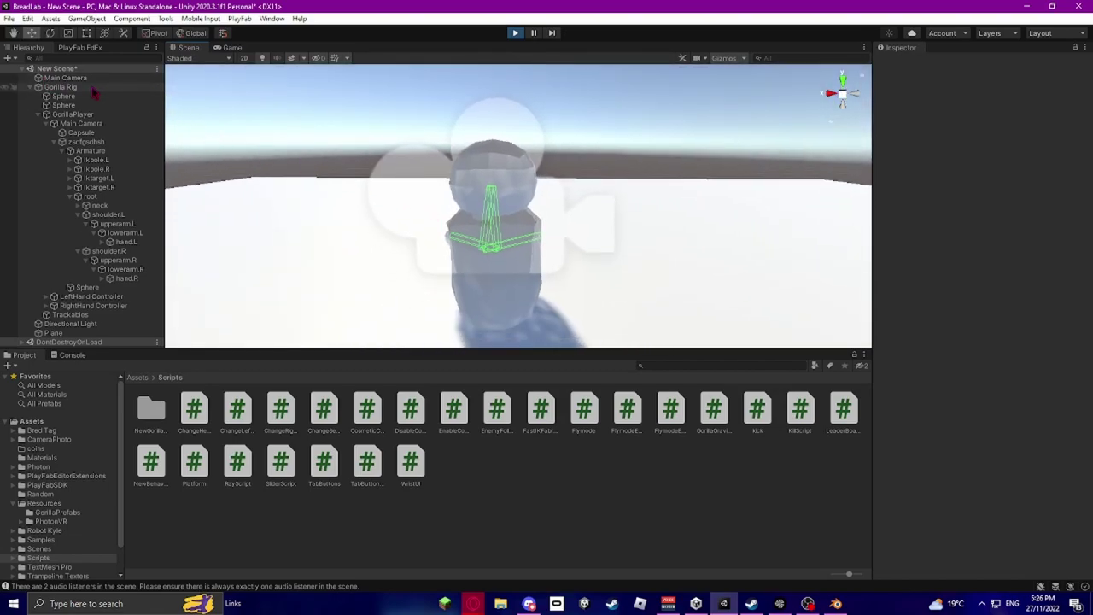
Test the arm IK by moving LeftHand Controller to about X 0.52 and RightHand Controller to about X -0.53, and stop Play mode.
{"action": "left_click", "coordinate": [98, 87]}
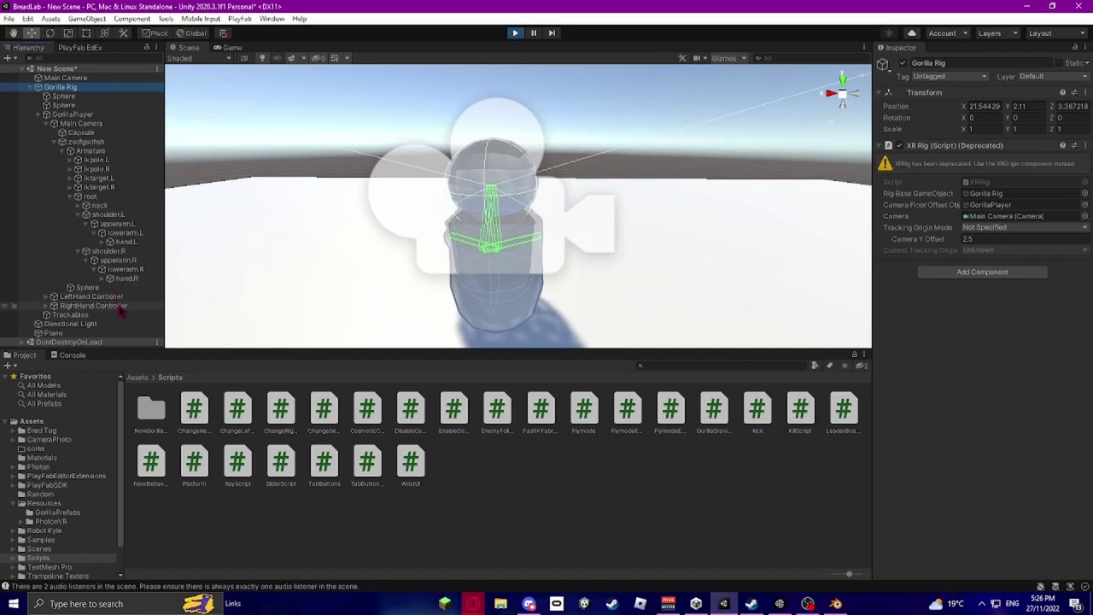
{"action": "left_click", "coordinate": [150, 295]}
{"action": "left_click_drag", "start_coordinate": [446, 184], "coordinate": [288, 206]}
{"action": "middle_click_drag", "start_coordinate": [625, 253], "coordinate": [784, 255]}
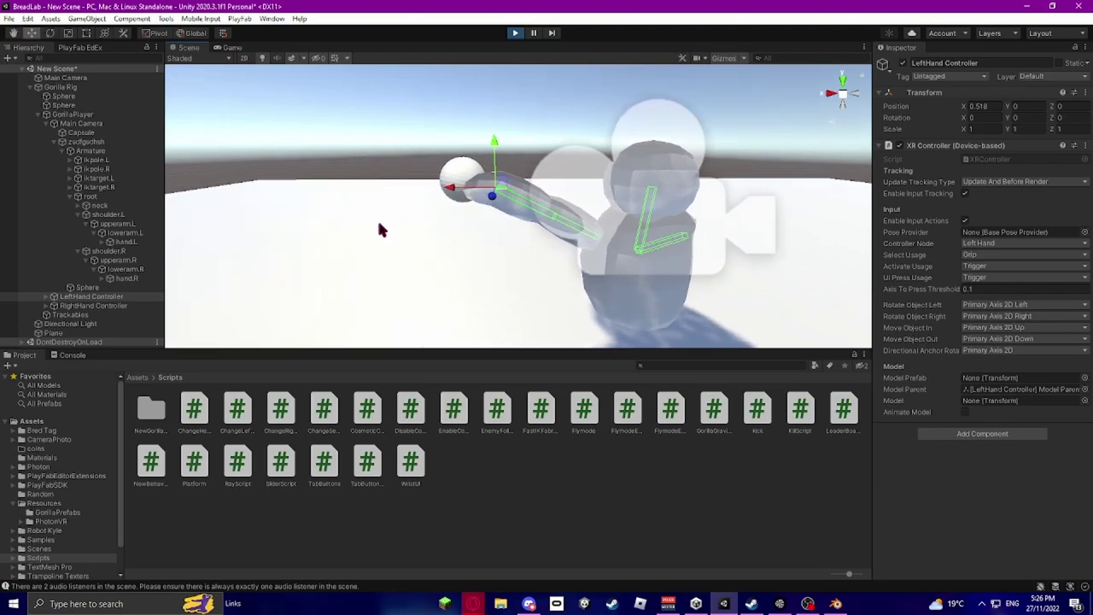
{"action": "left_click", "coordinate": [138, 305]}
{"action": "left_click_drag", "start_coordinate": [608, 187], "coordinate": [761, 210]}
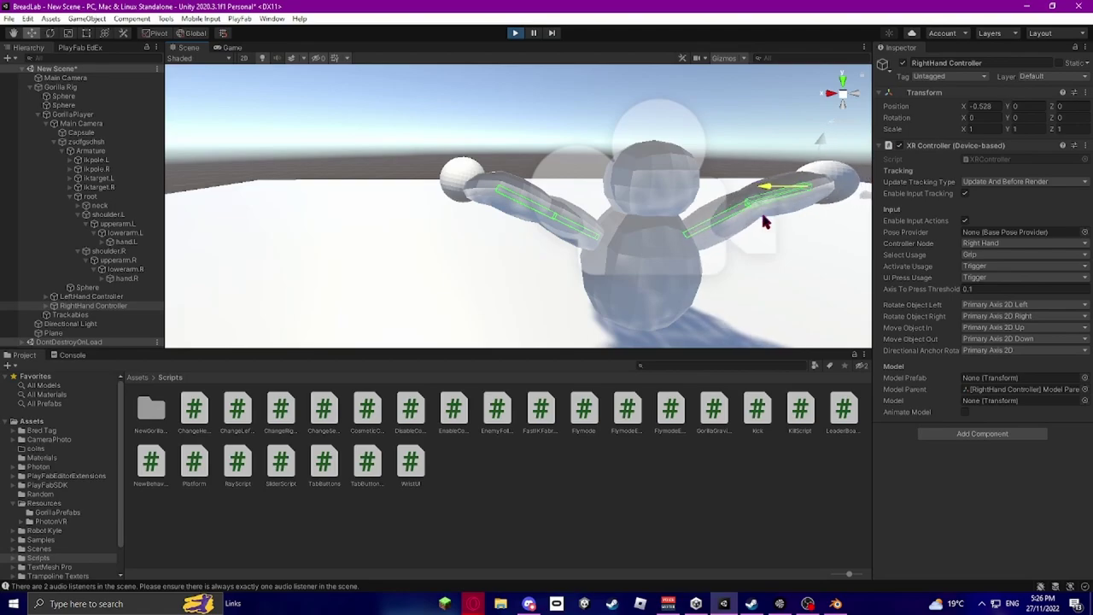
{"action": "left_click", "coordinate": [515, 35]}
Disable the Mesh Renderer on both Sphere objects under Gorilla Rig.
{"action": "right_click_drag", "start_coordinate": [593, 204], "coordinate": [631, 180]}
{"action": "left_click", "coordinate": [632, 182]}
{"action": "left_click", "coordinate": [478, 233], "text": "shift"}
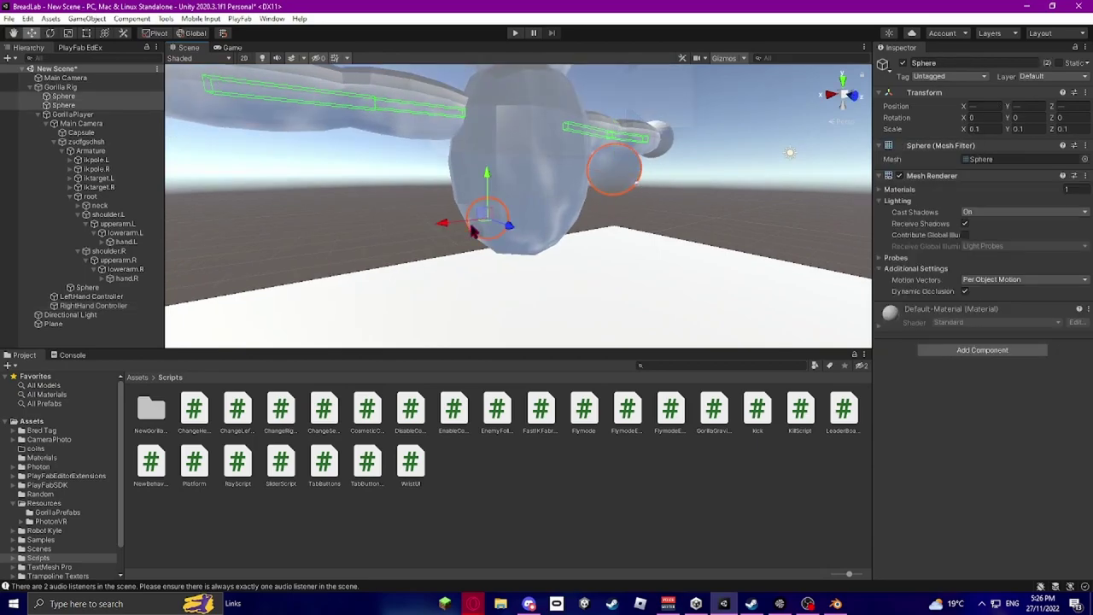
{"action": "left_click", "coordinate": [900, 175]}
{"action": "left_click", "coordinate": [744, 438]}
{"action": "scroll", "coordinate": [654, 229], "scroll_direction": "down", "scroll_amount": 5}
{"action": "right_click_drag", "start_coordinate": [654, 230], "coordinate": [587, 264]}
{"action": "left_click_drag", "start_coordinate": [586, 263], "coordinate": [631, 282], "text": "alt"}
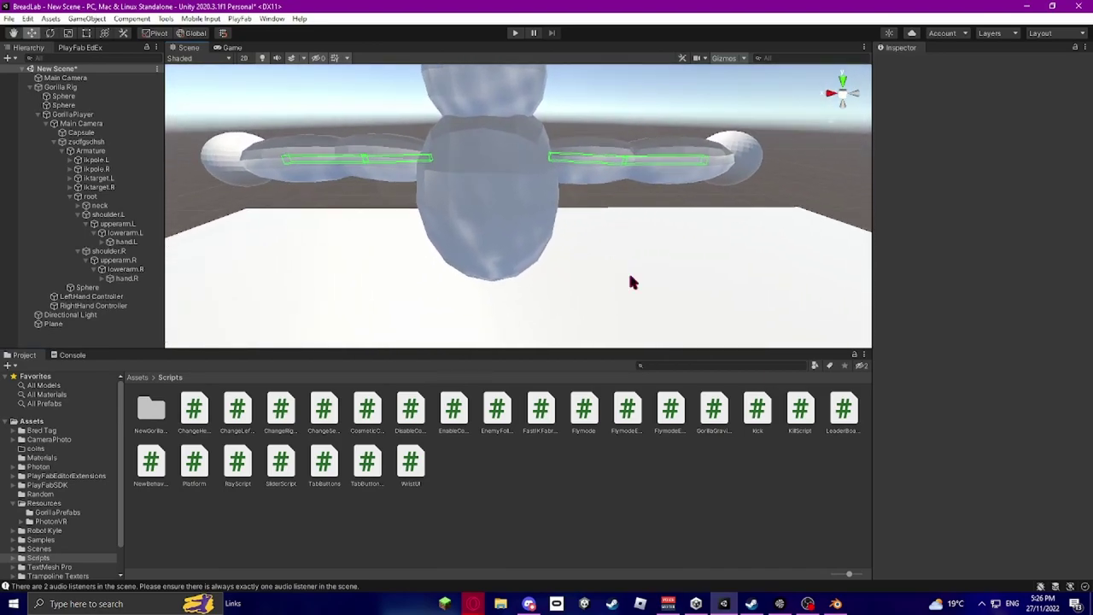